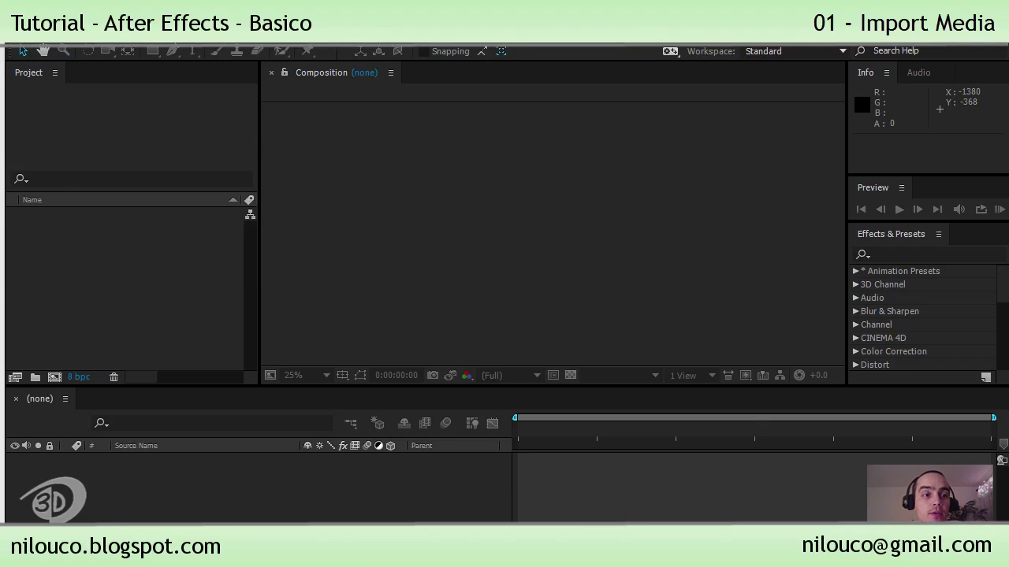
Step: Start saving the project, create a folder named Projeto inside Confor > AfterFXBasico, and open it as the save location
{"action": "left_click", "coordinate": [16, 31]}
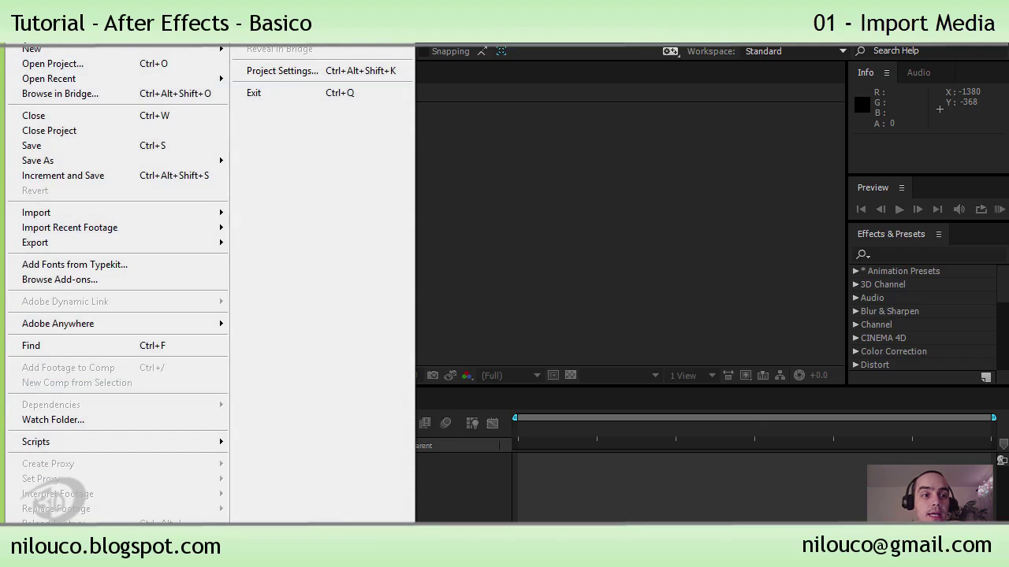
{"action": "left_click", "coordinate": [33, 149]}
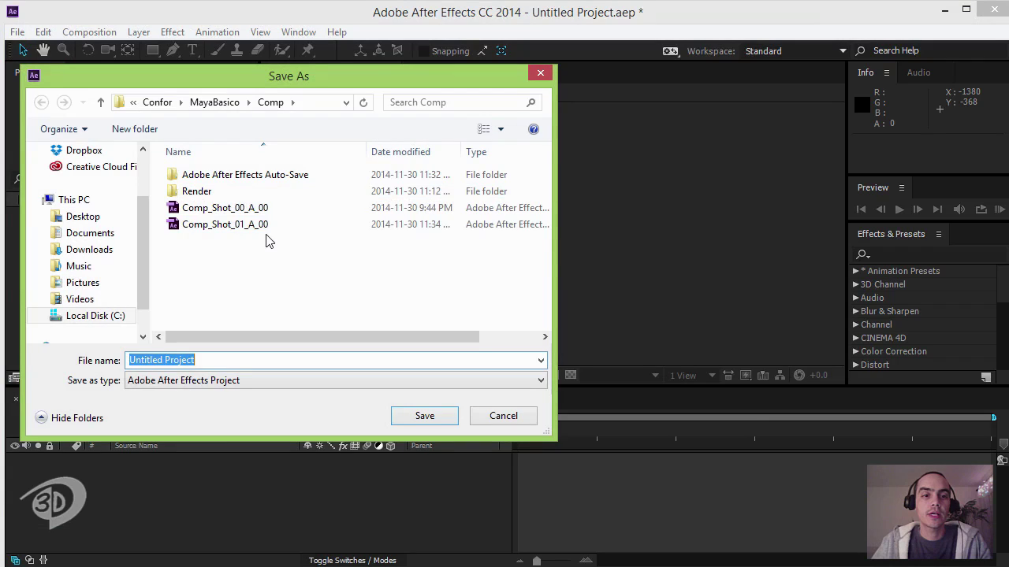
{"action": "left_click", "coordinate": [157, 103]}
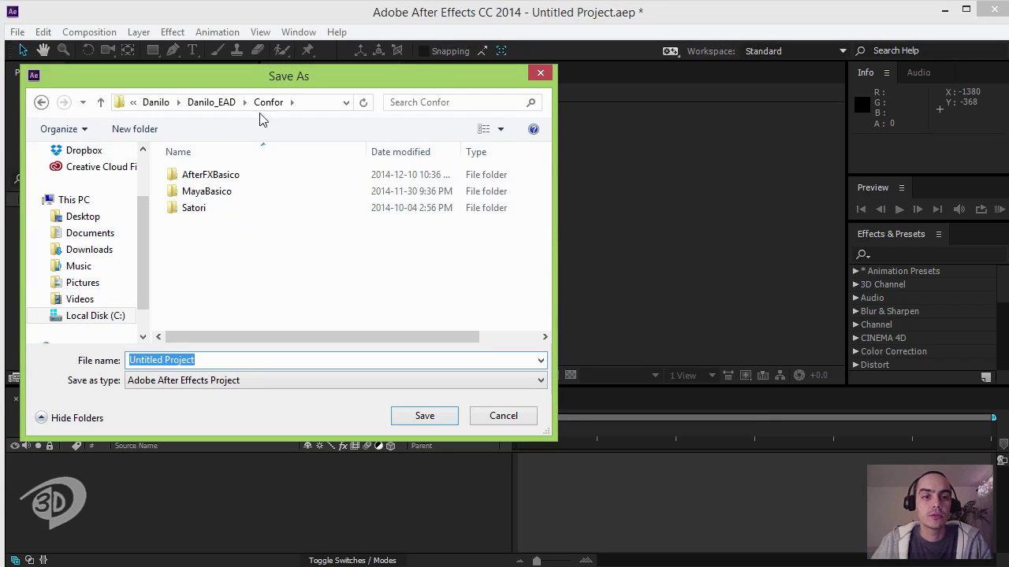
{"action": "double_click", "coordinate": [210, 178]}
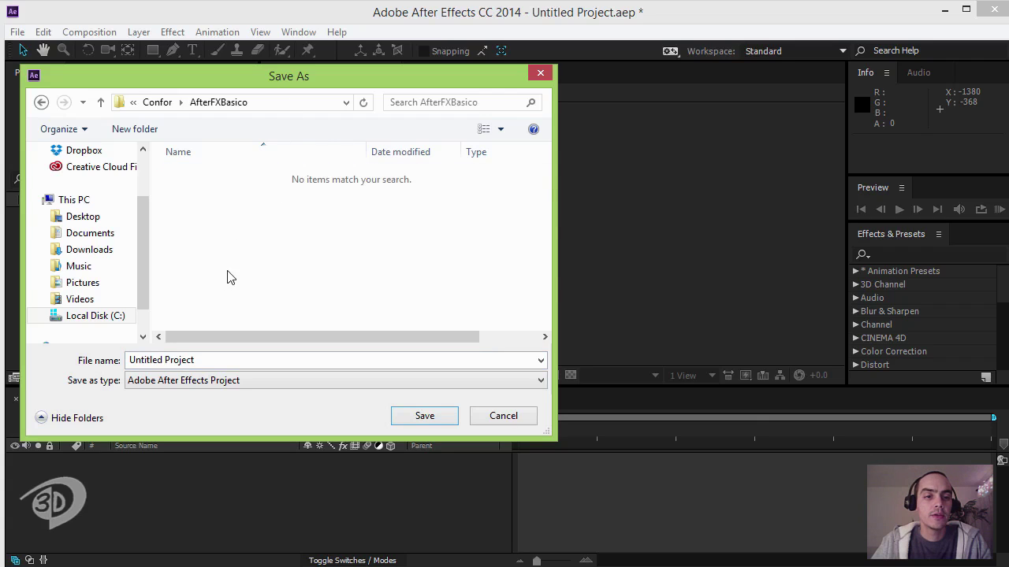
{"action": "left_click", "coordinate": [140, 134]}
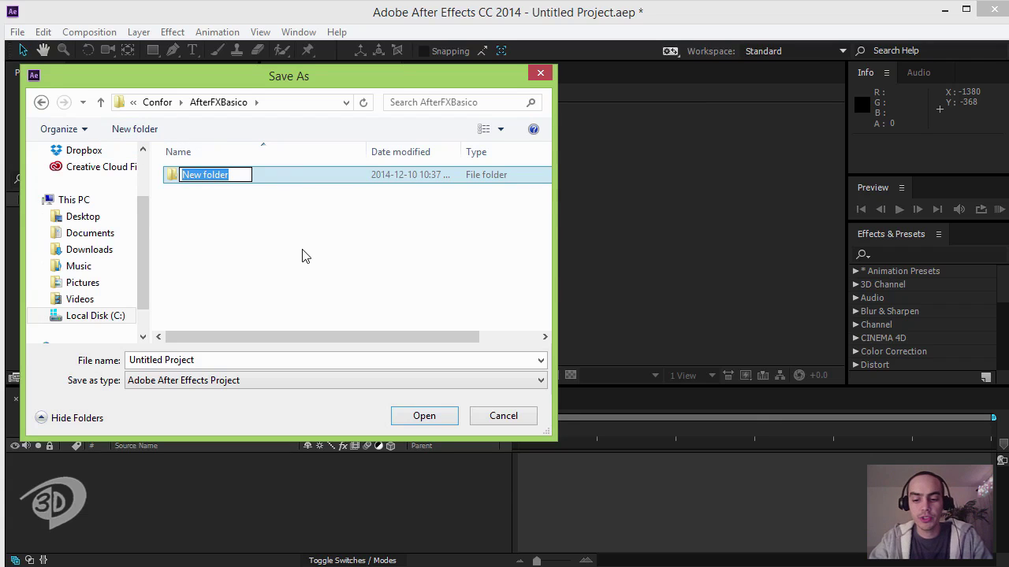
{"action": "type", "text": "Proje"}
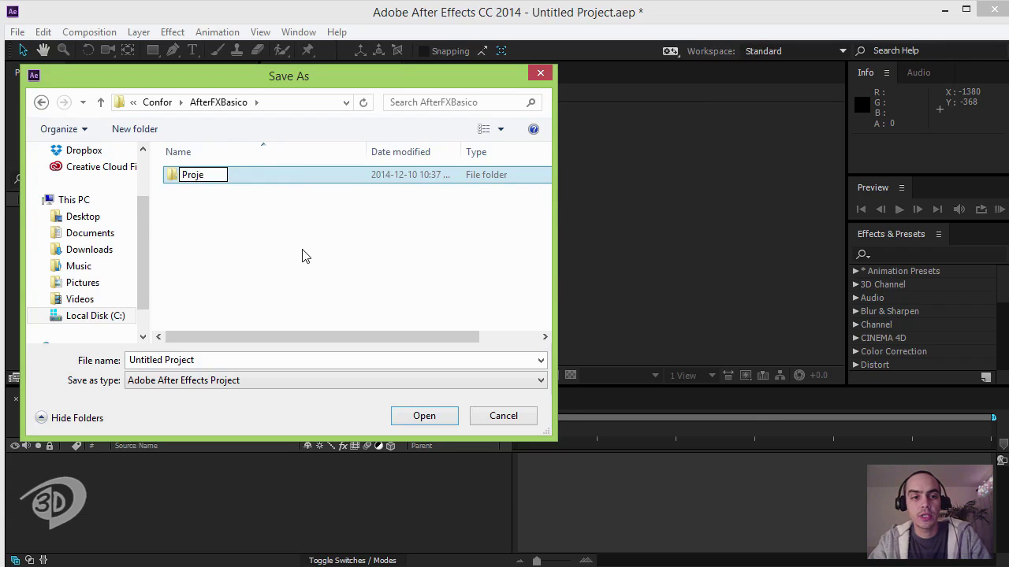
{"action": "type", "text": "to"}
{"action": "key", "text": "Return"}
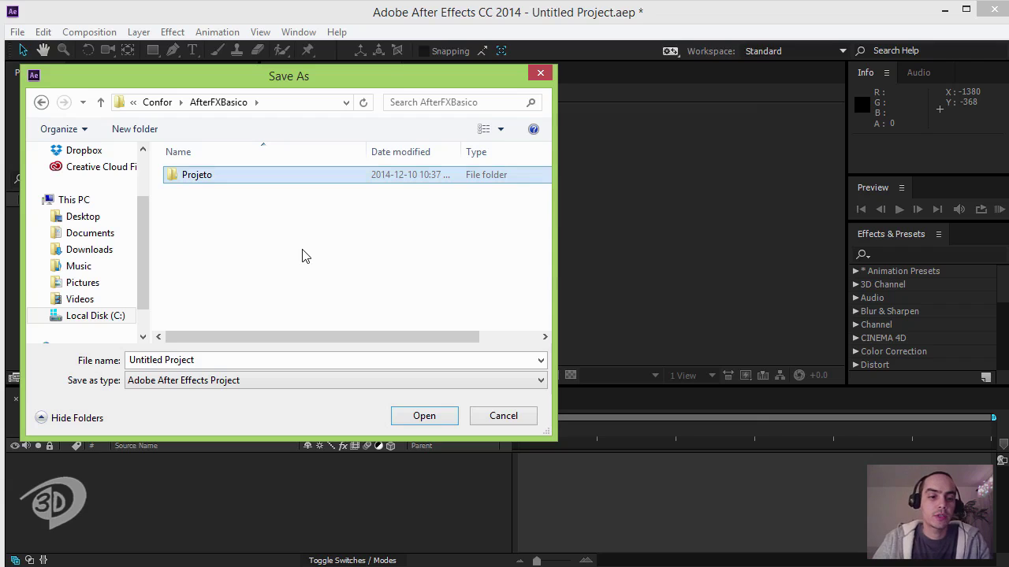
{"action": "key", "text": "Return"}
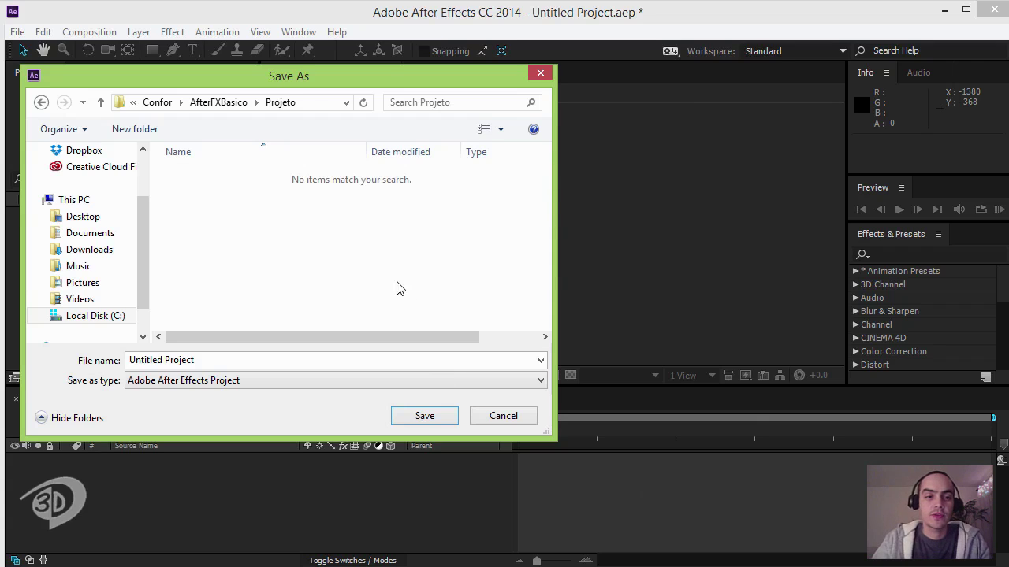
Step: Save the project in the Projeto folder as CursoBasicoAFX_00
{"action": "left_click", "coordinate": [210, 360]}
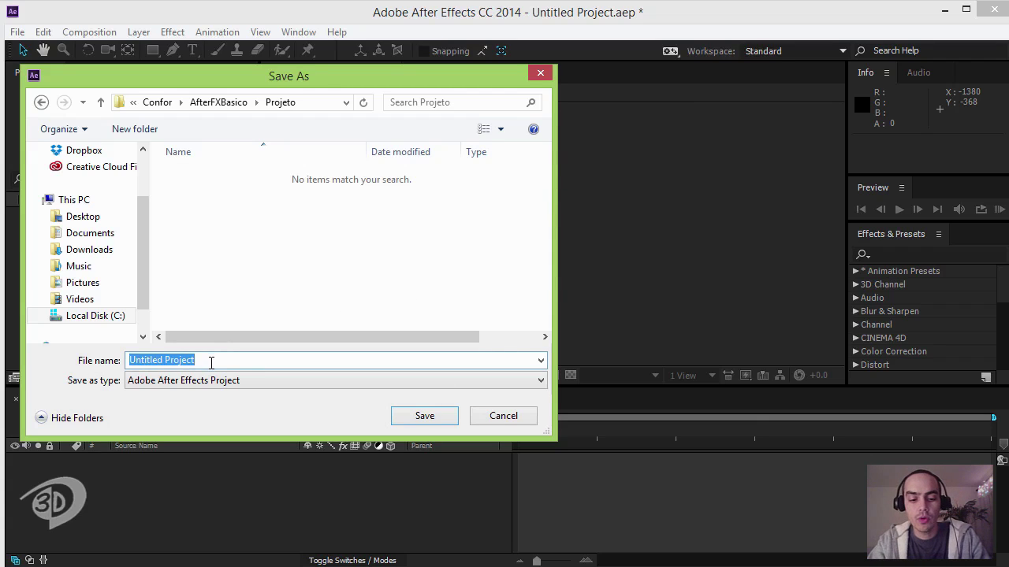
{"action": "type", "text": "Curs"}
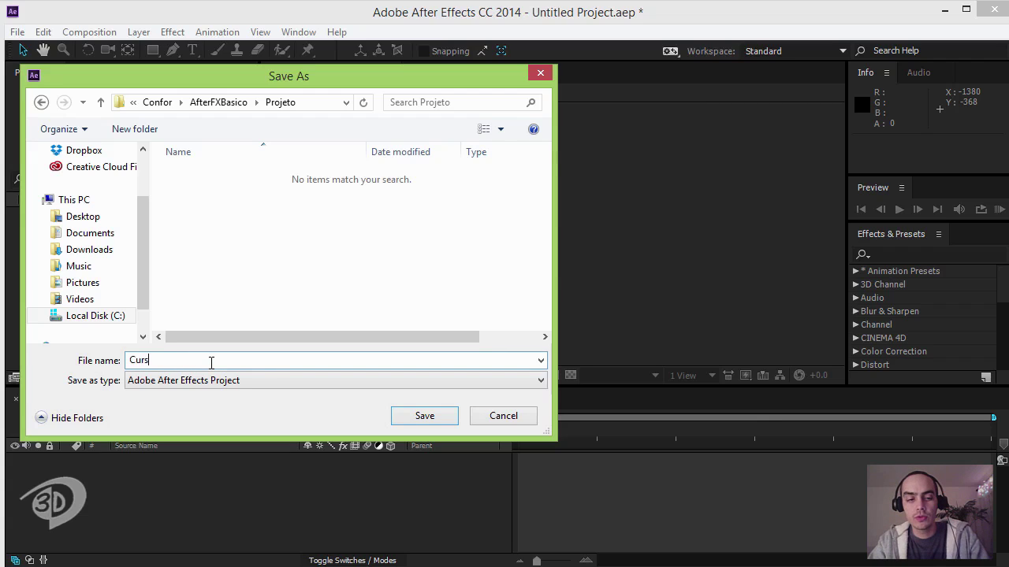
{"action": "type", "text": "oBasi"}
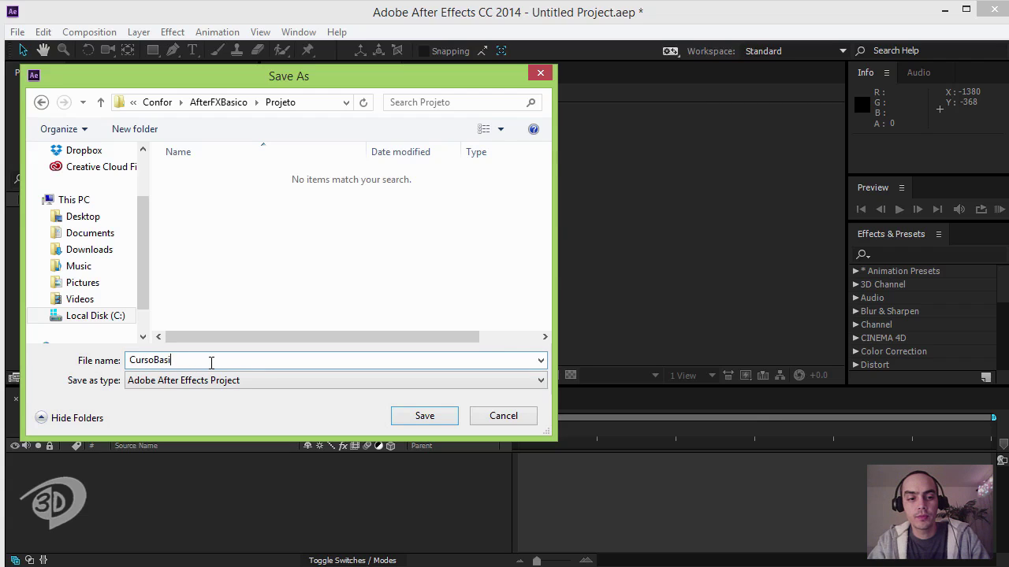
{"action": "type", "text": "coAFX"}
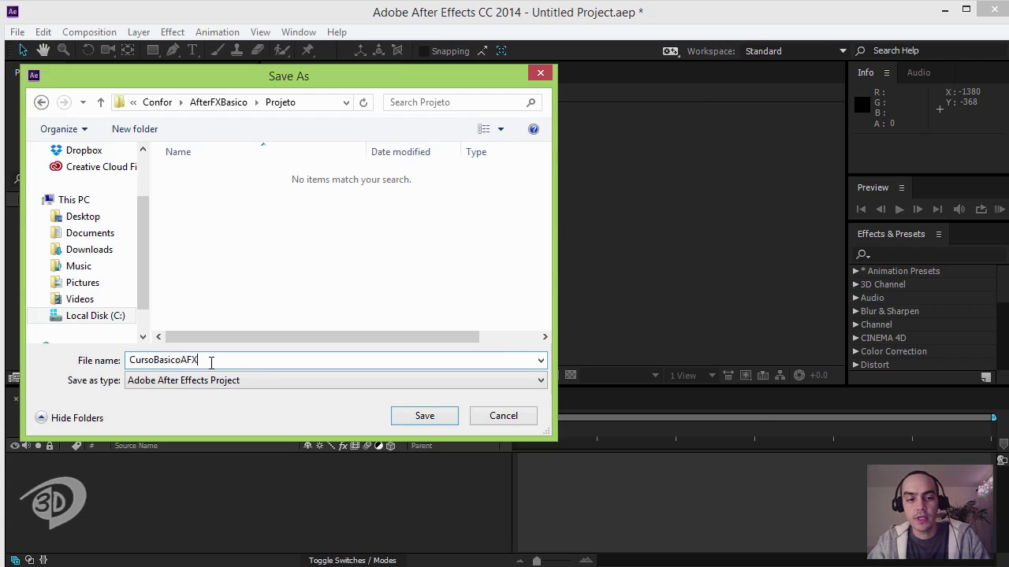
{"action": "type", "text": "_00"}
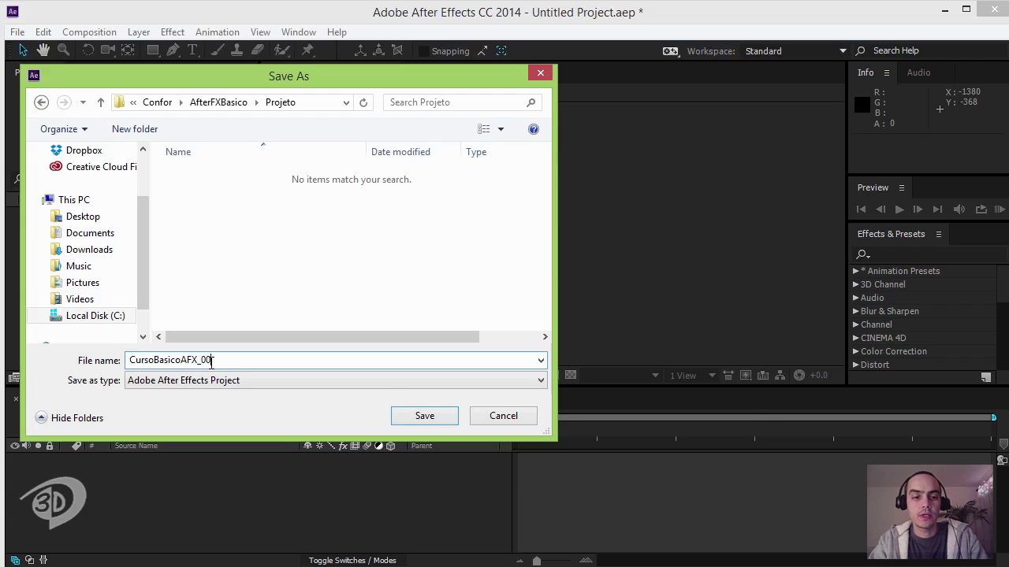
{"action": "left_click", "coordinate": [418, 415]}
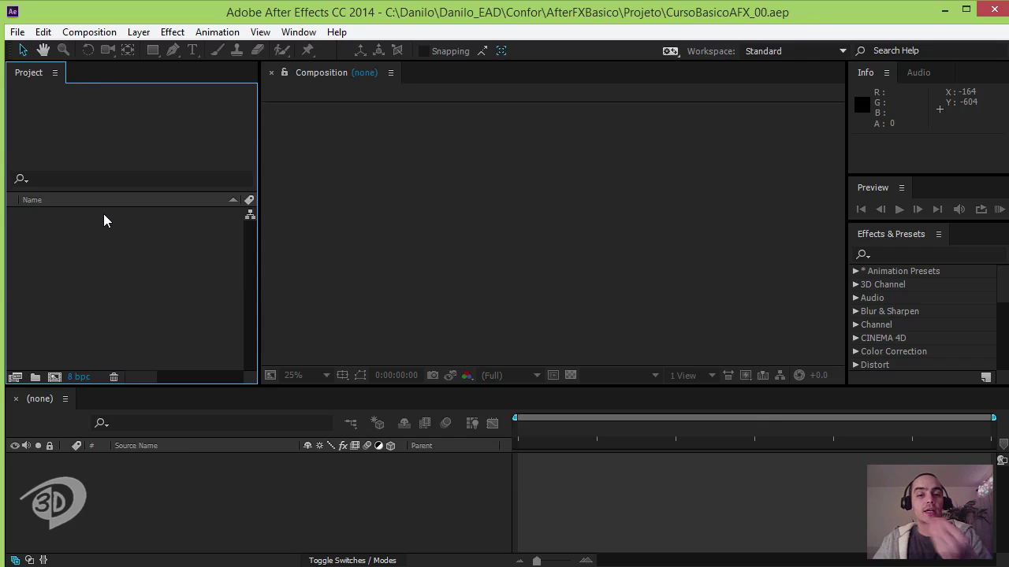
{"action": "left_click", "coordinate": [19, 33]}
{"action": "mouse_move", "coordinate": [69, 212]}
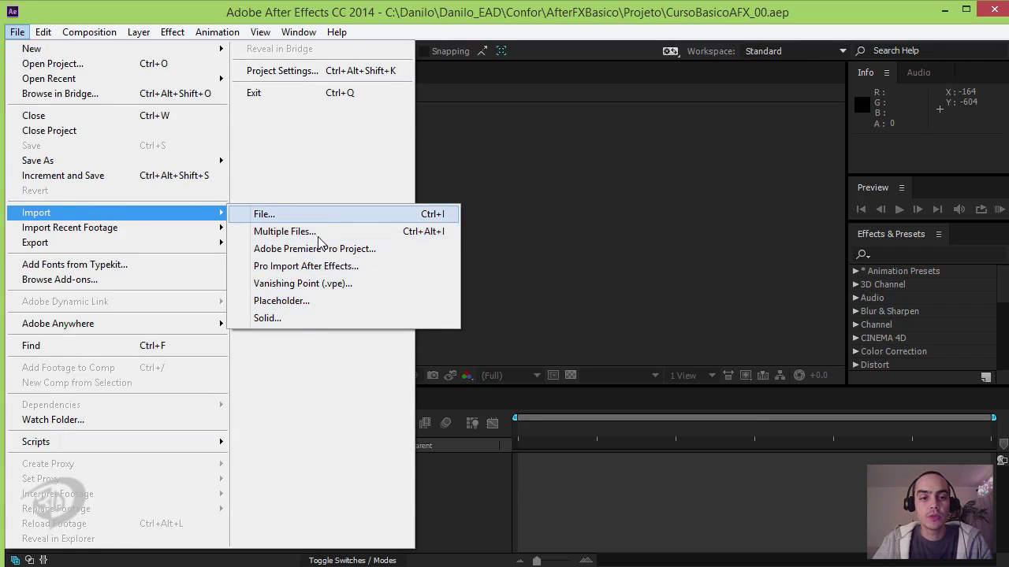
{"action": "left_click", "coordinate": [458, 142]}
{"action": "left_click", "coordinate": [86, 283]}
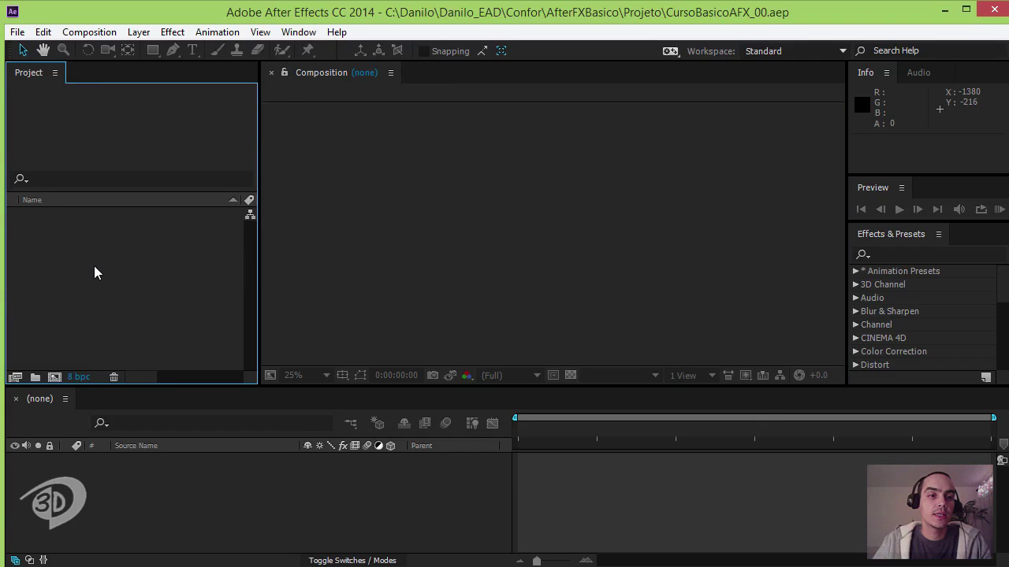
{"action": "right_click", "coordinate": [95, 268]}
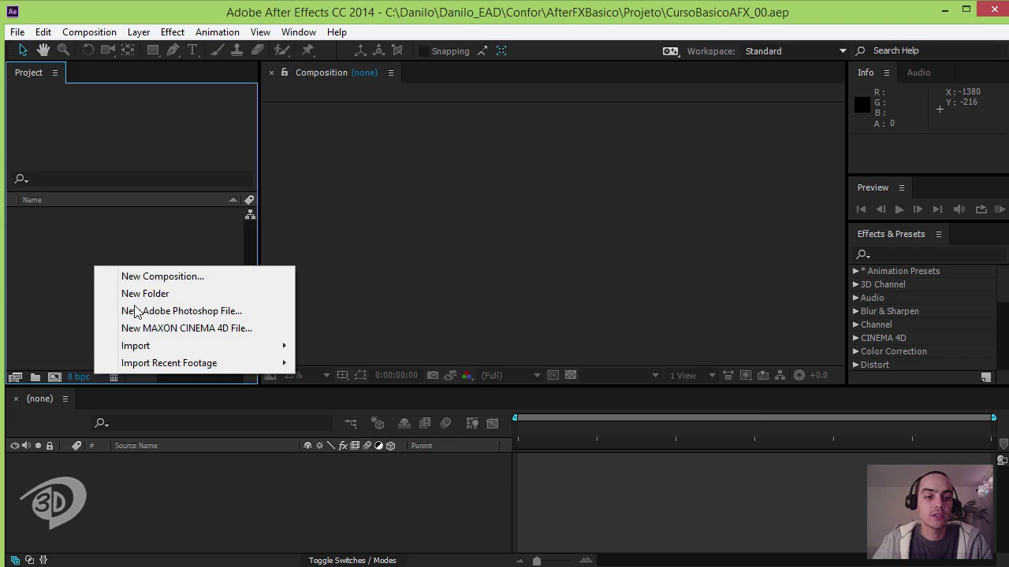
{"action": "mouse_move", "coordinate": [171, 346]}
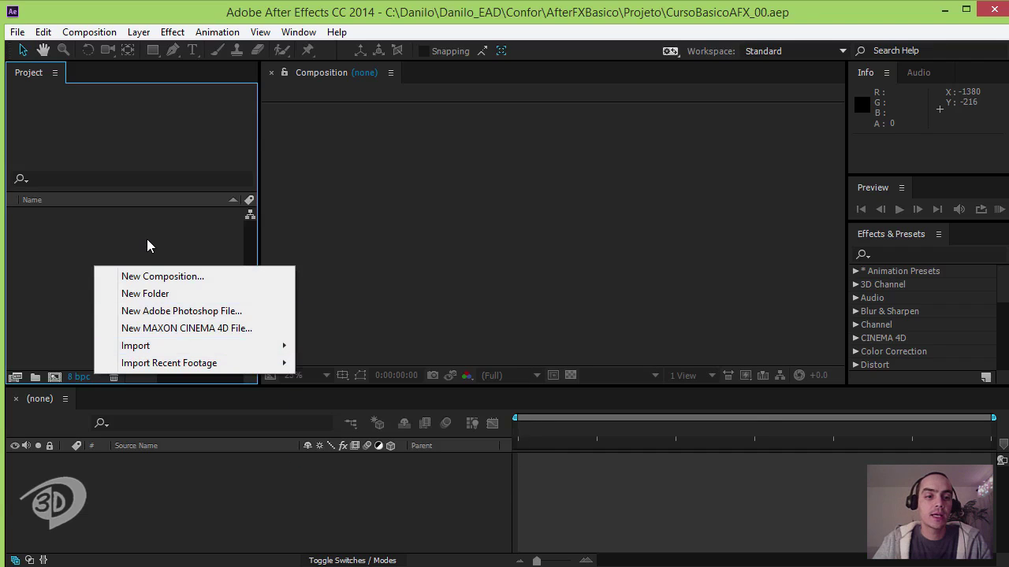
{"action": "left_click", "coordinate": [143, 285]}
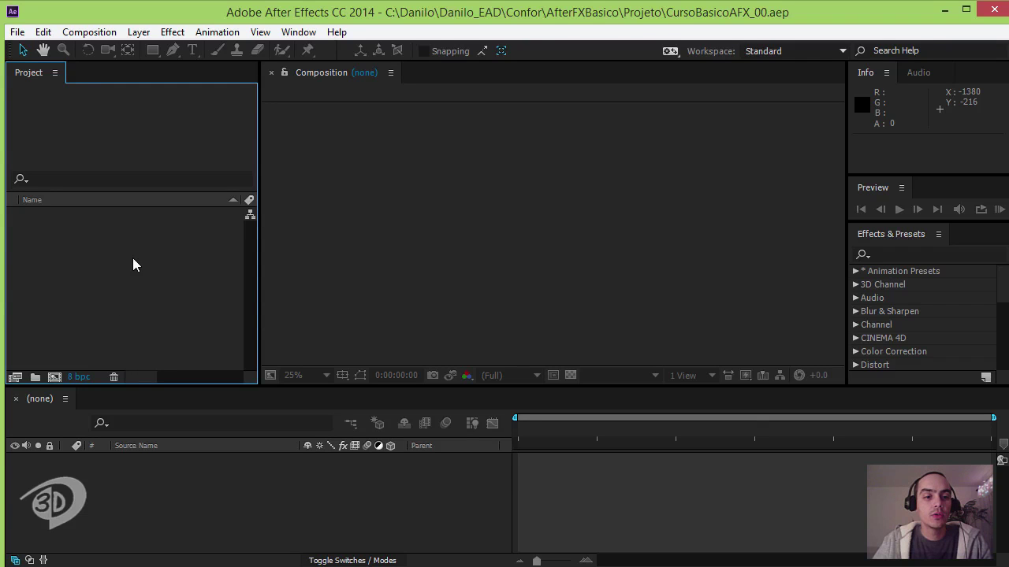
Step: Import the CenaTesteRenderA image from MayaBasico > images as footage and check where it is used
{"action": "double_click", "coordinate": [132, 258]}
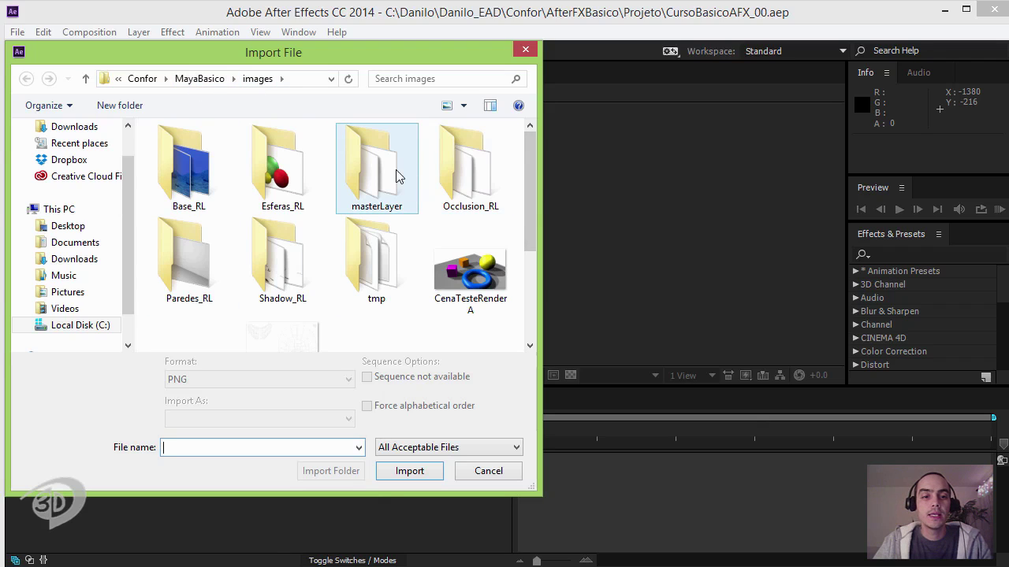
{"action": "left_click", "coordinate": [472, 280]}
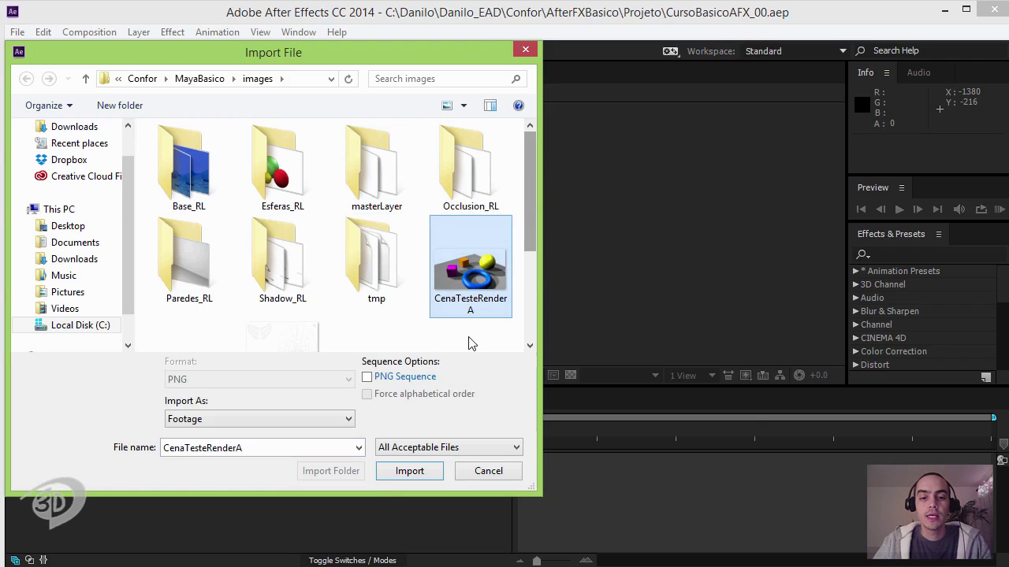
{"action": "left_click", "coordinate": [418, 476]}
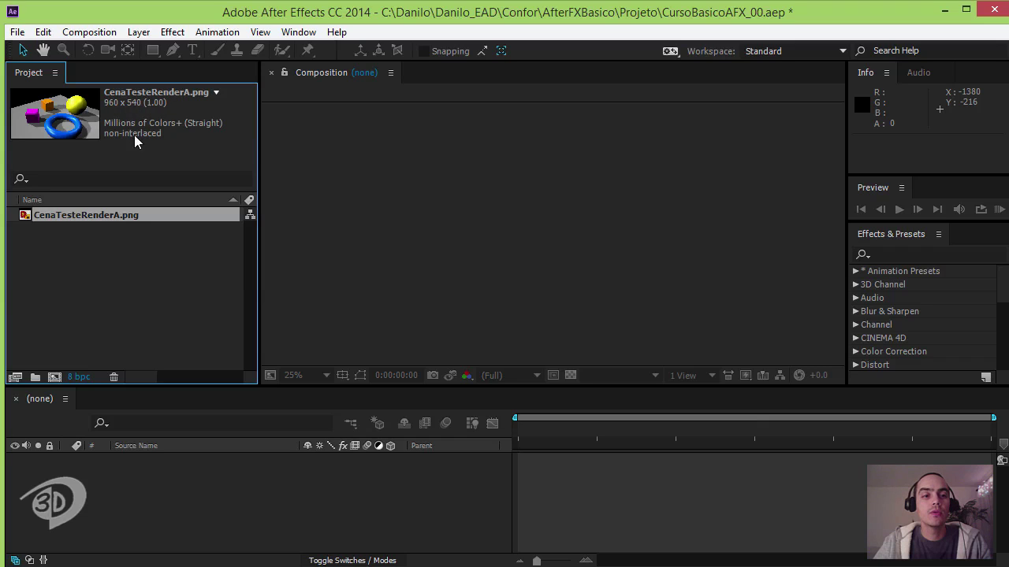
{"action": "left_click", "coordinate": [217, 92]}
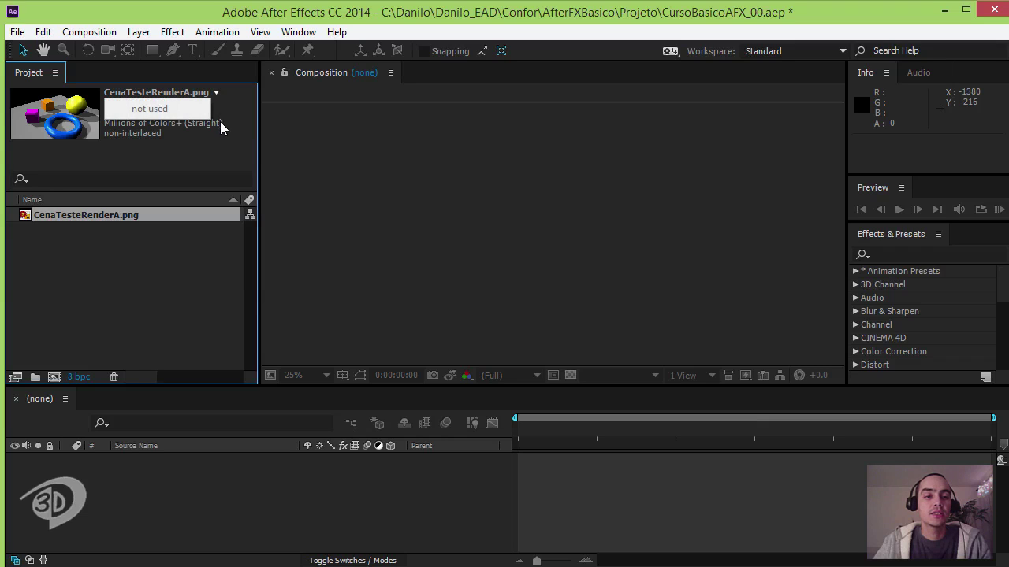
{"action": "left_click", "coordinate": [183, 135]}
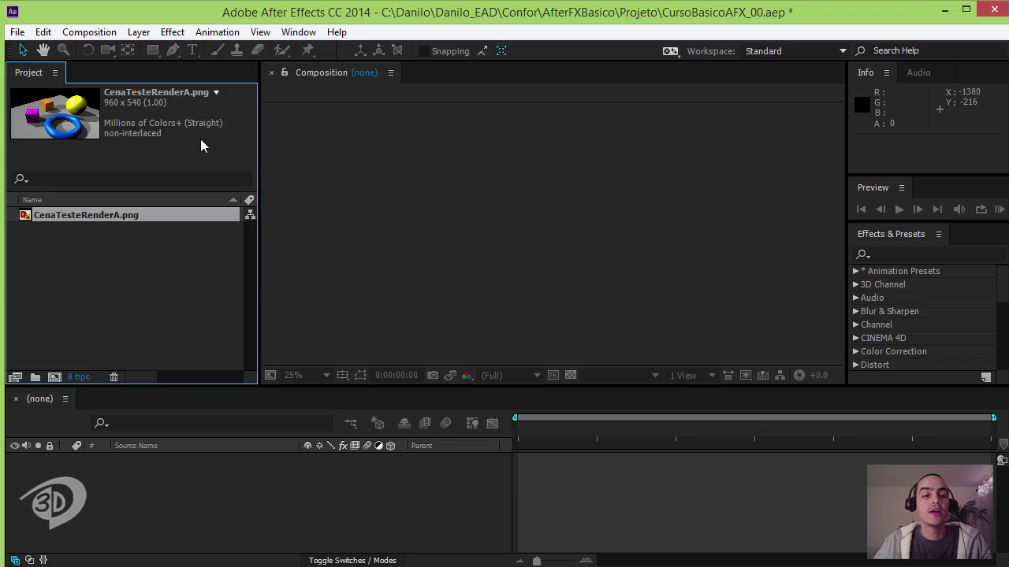
{"action": "left_click", "coordinate": [154, 248]}
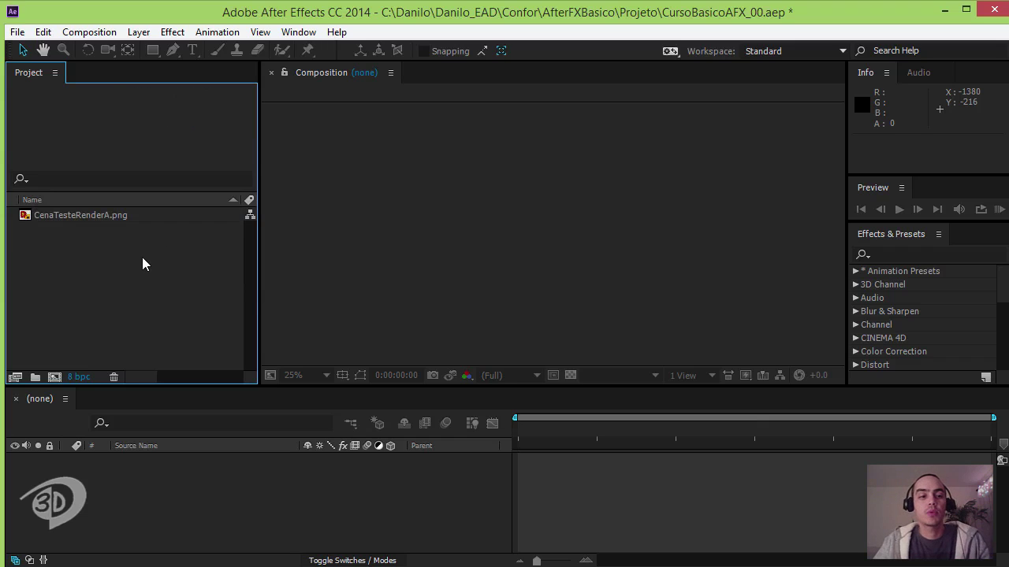
Step: Import the Anim_Shot_01_Peixinho_02 movie from MayaBasico > movies and check where it is used
{"action": "right_click", "coordinate": [87, 240]}
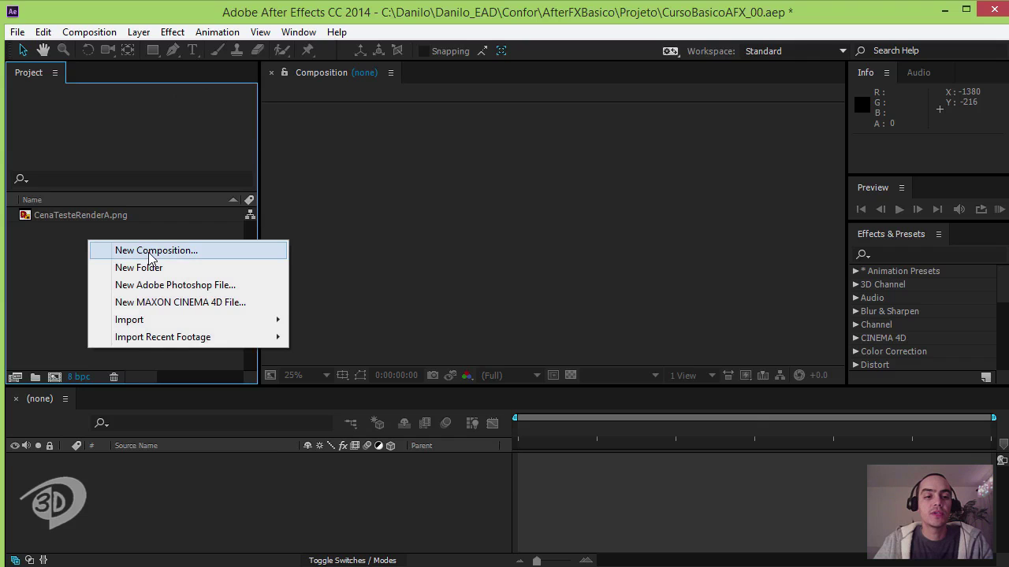
{"action": "mouse_move", "coordinate": [150, 323]}
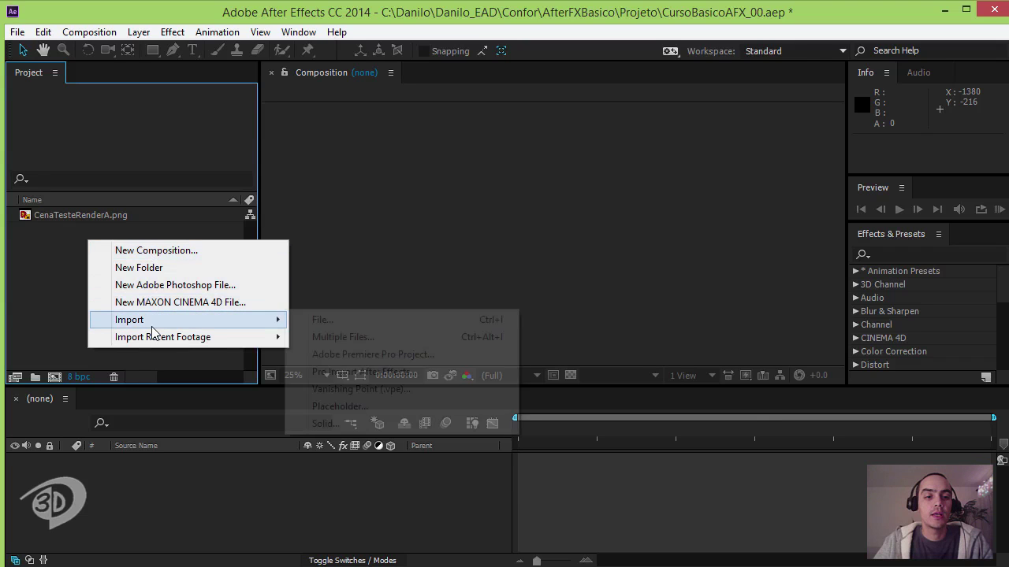
{"action": "left_click", "coordinate": [331, 323]}
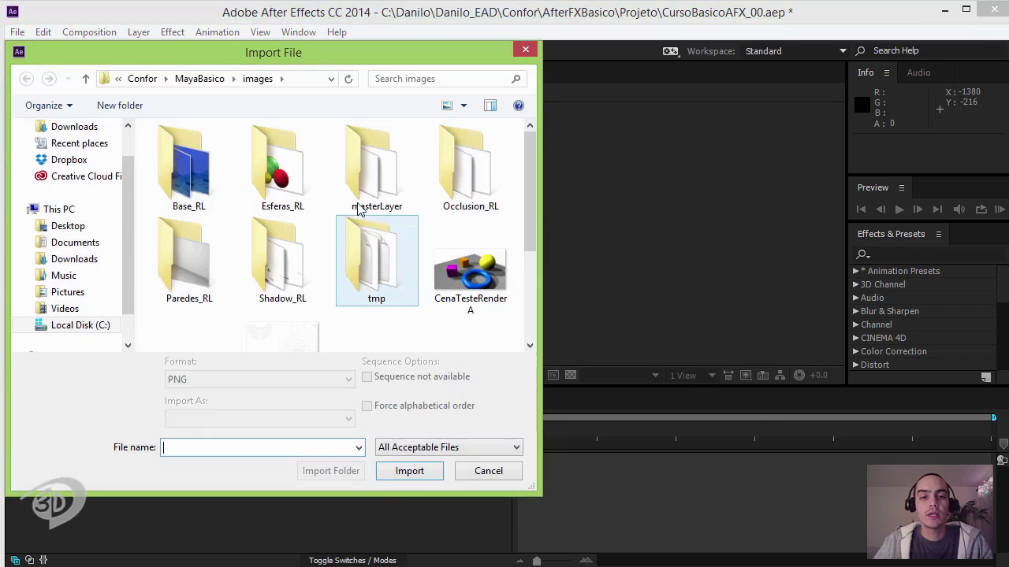
{"action": "left_click", "coordinate": [200, 79]}
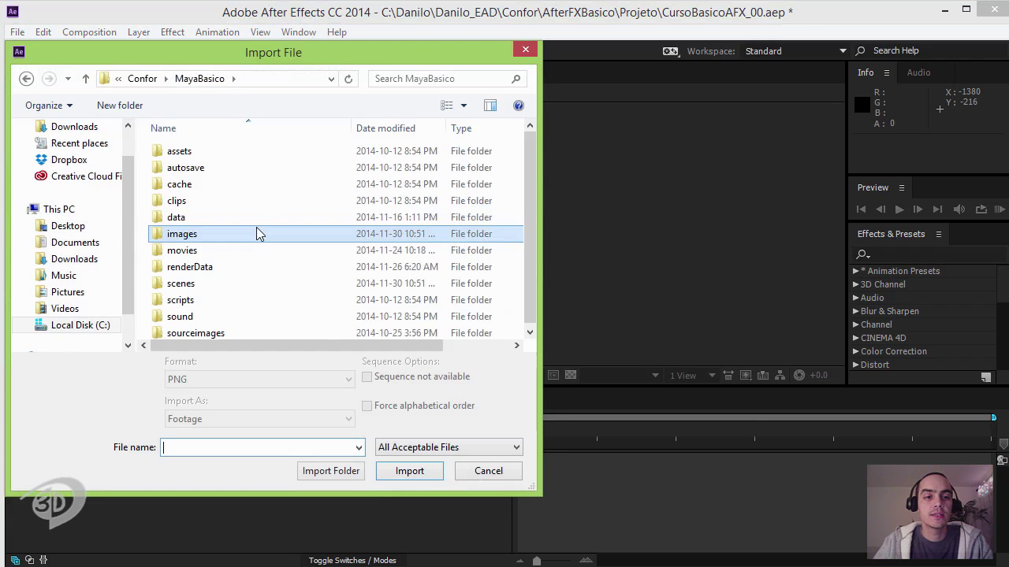
{"action": "double_click", "coordinate": [199, 252]}
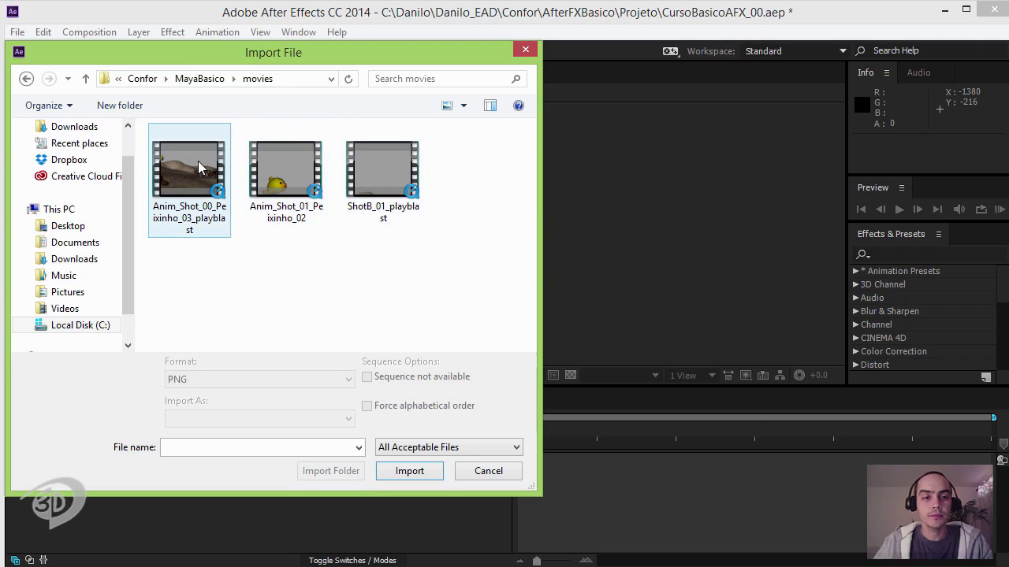
{"action": "left_click", "coordinate": [286, 174]}
{"action": "left_click", "coordinate": [422, 476]}
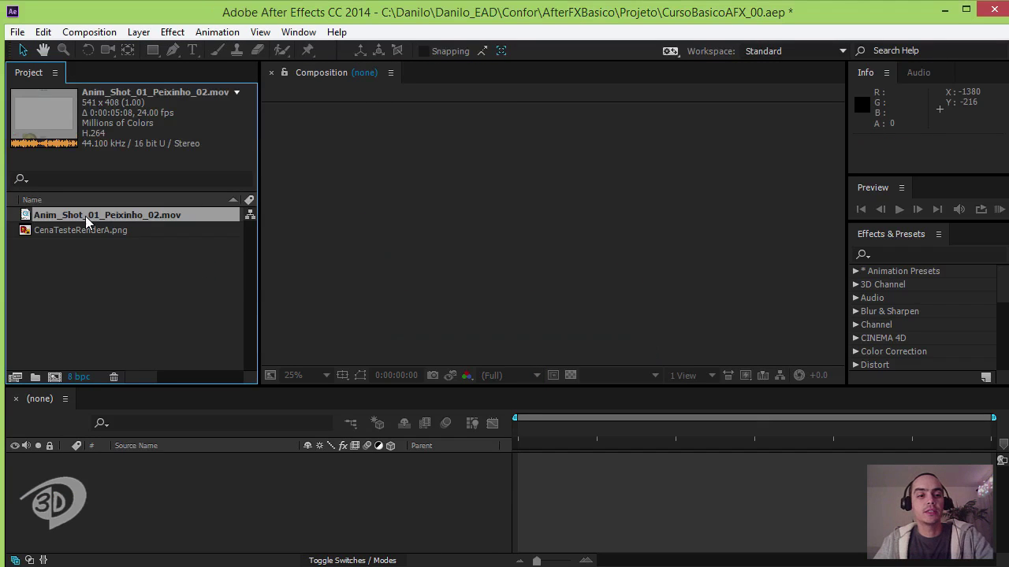
{"action": "left_click", "coordinate": [235, 93]}
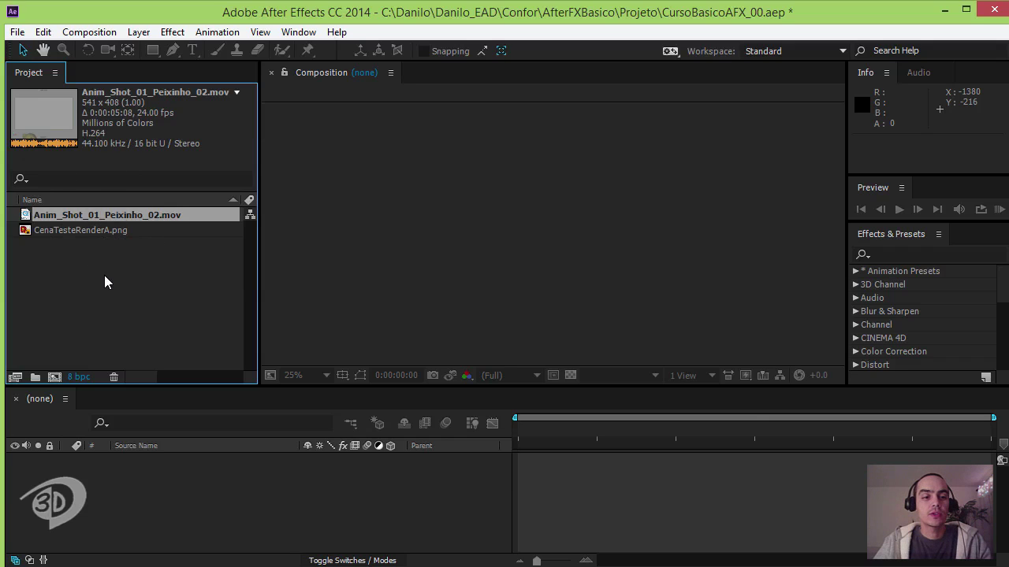
{"action": "left_click", "coordinate": [77, 285]}
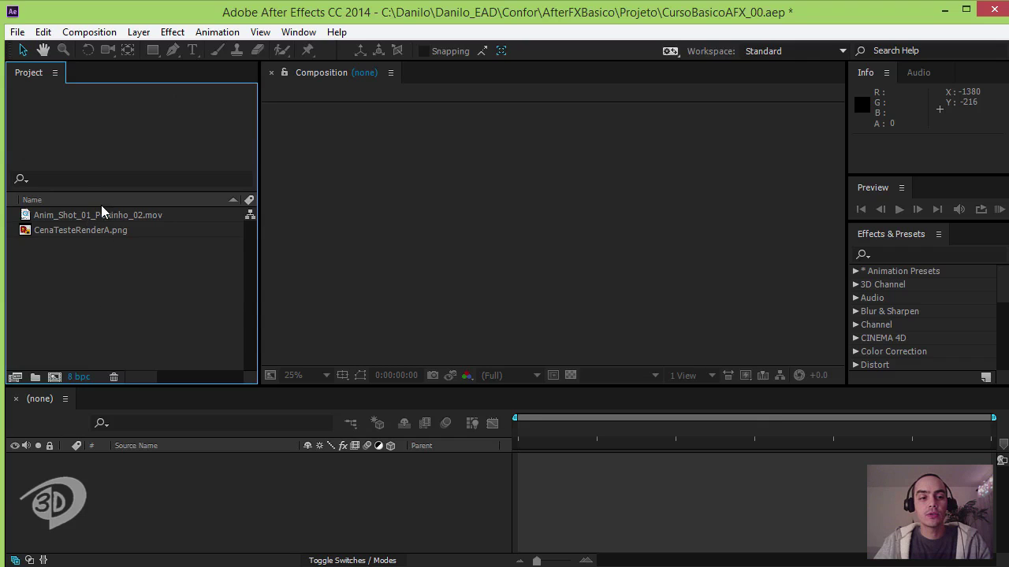
Step: Create a project folder named Imagens, move CenaTesteRenderA.png into it and leave the folder expanded
{"action": "right_click", "coordinate": [116, 250]}
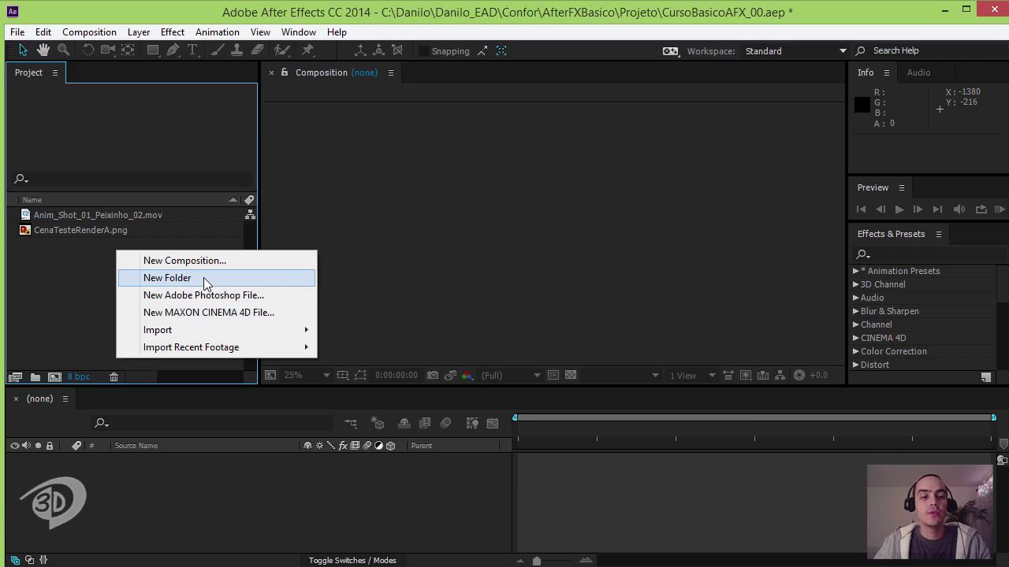
{"action": "left_click", "coordinate": [203, 277]}
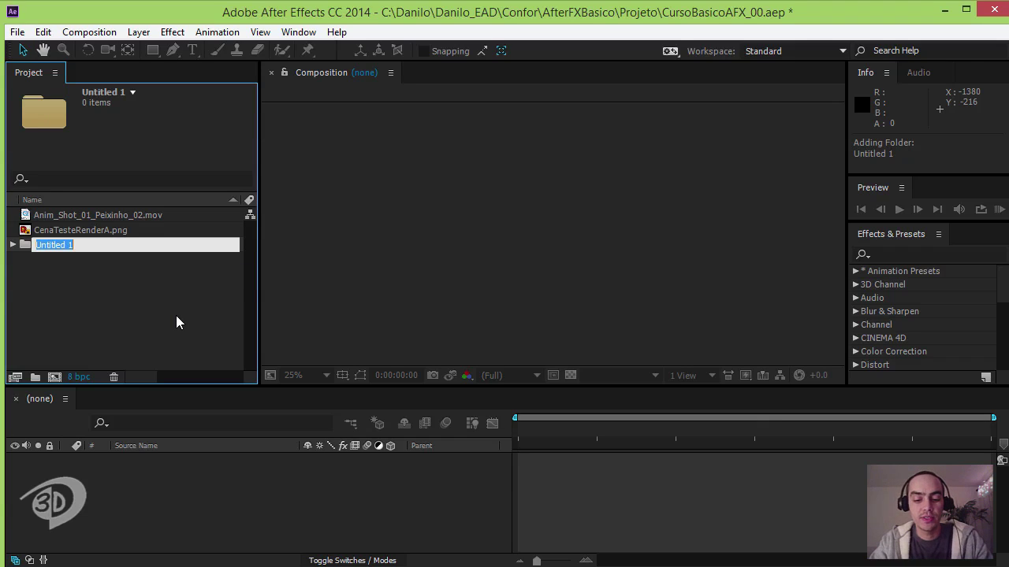
{"action": "type", "text": "Imagens"}
{"action": "key", "text": "Return"}
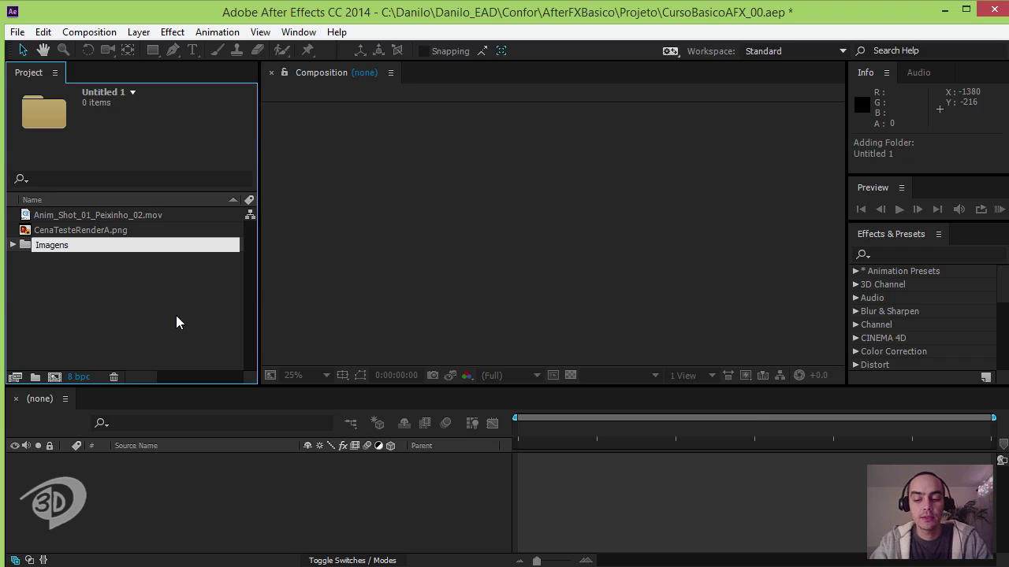
{"action": "key", "text": "Return"}
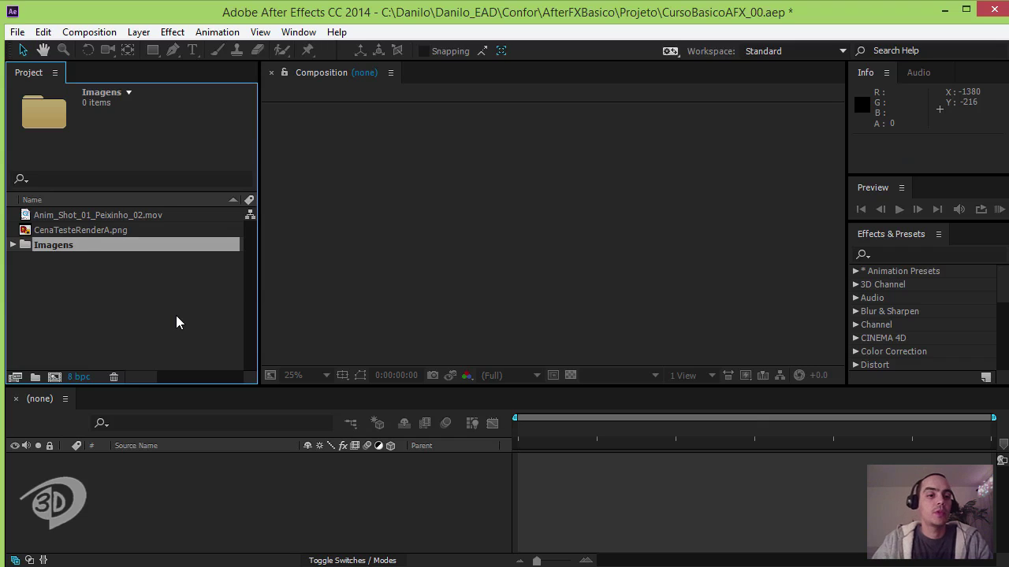
{"action": "left_click_drag", "start_coordinate": [105, 233], "coordinate": [58, 246]}
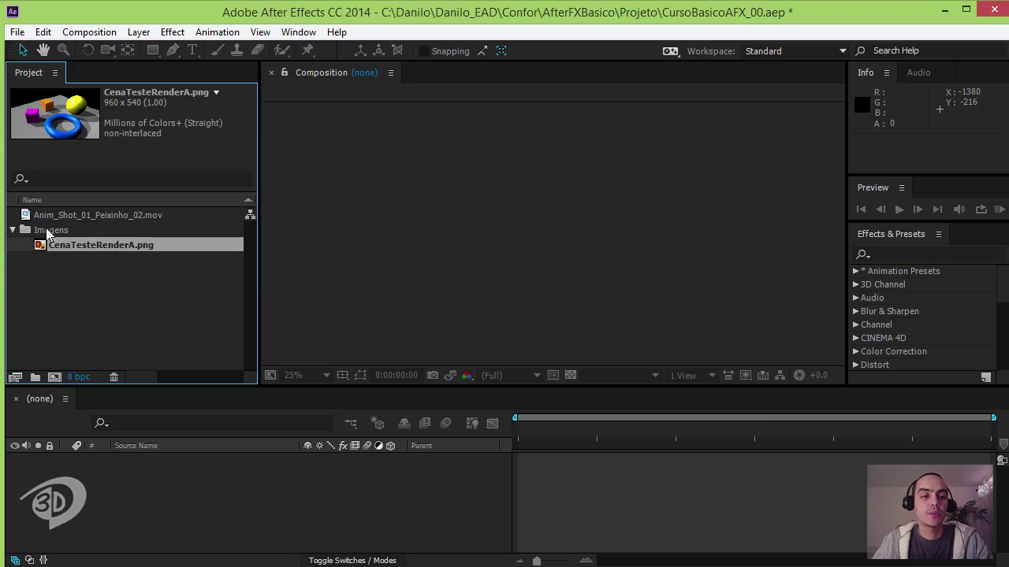
{"action": "left_click", "coordinate": [13, 229]}
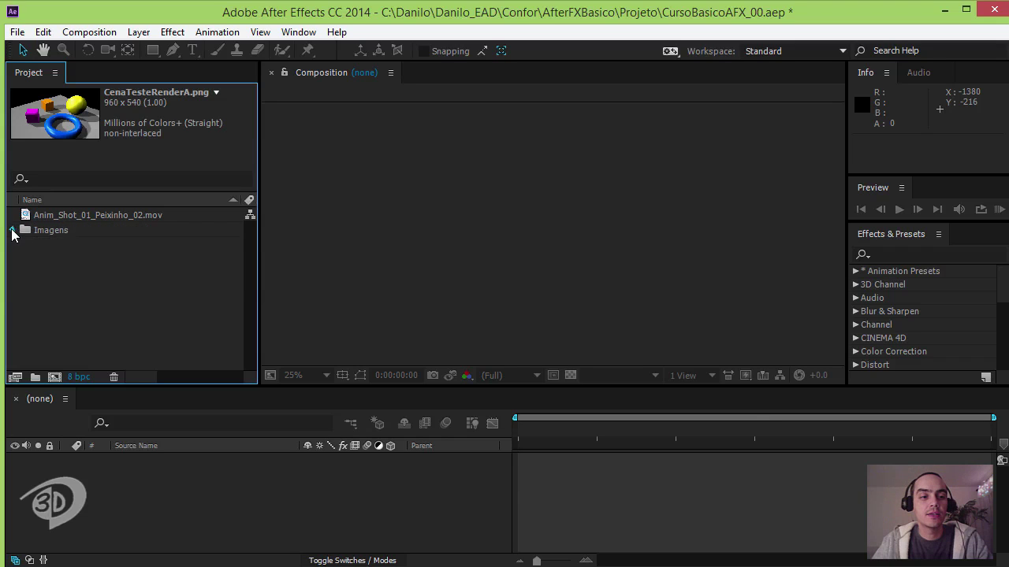
{"action": "left_click", "coordinate": [13, 229]}
Step: Create a project folder named Videos, move Anim_Shot_01_Peixinho_02.mov into it and expand the folder
{"action": "right_click", "coordinate": [61, 287]}
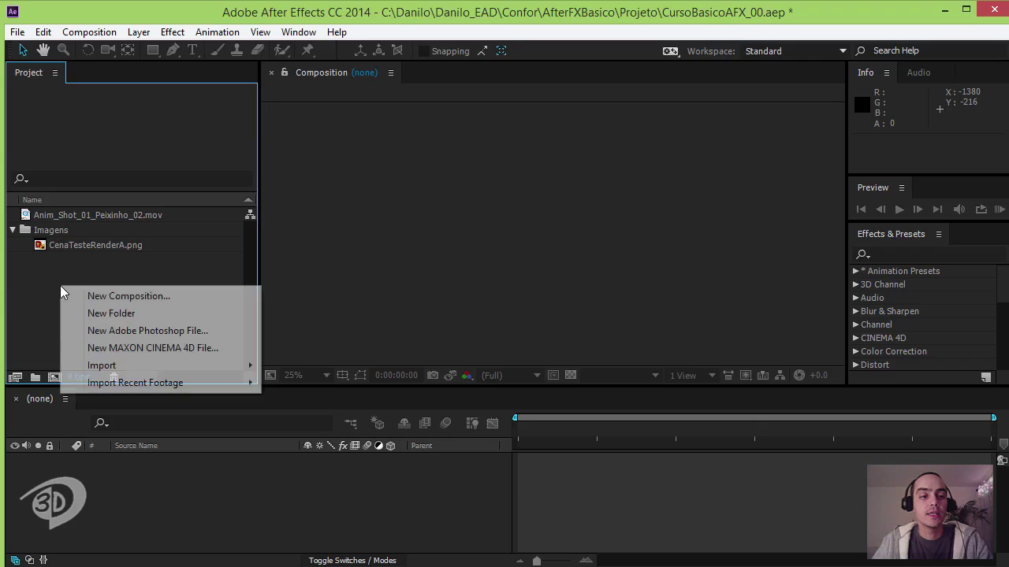
{"action": "left_click", "coordinate": [119, 315]}
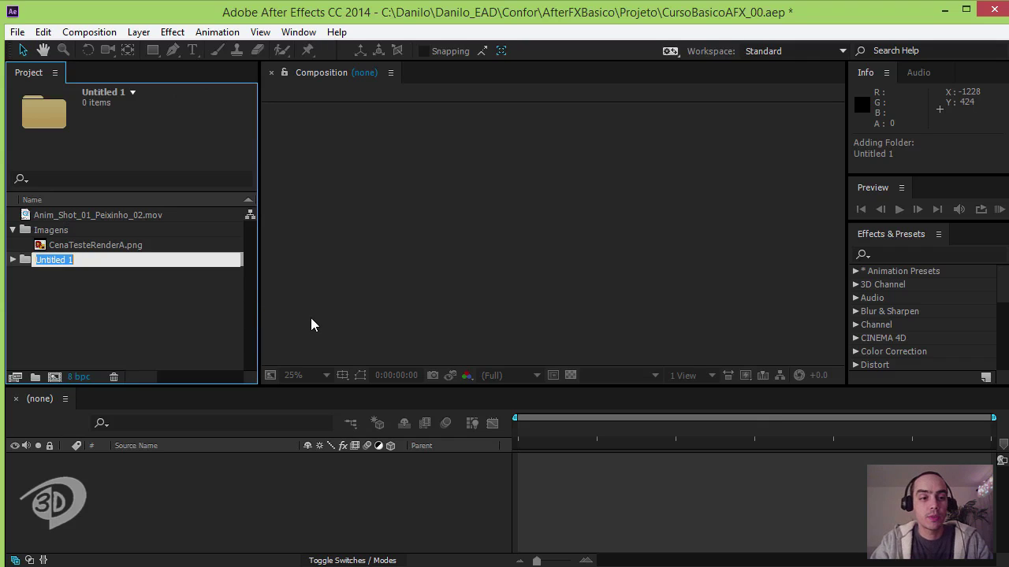
{"action": "type", "text": "Videos"}
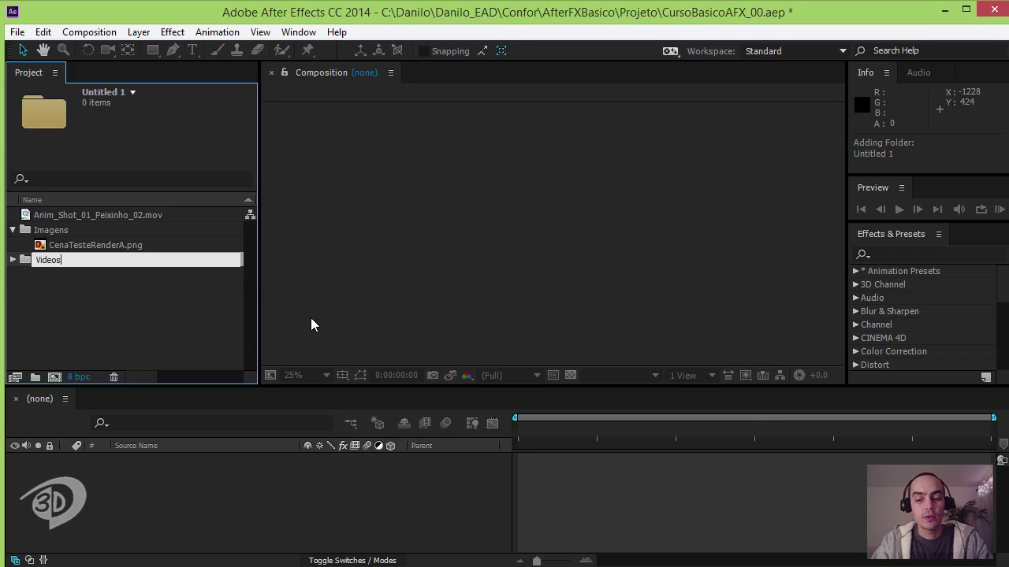
{"action": "key", "text": "Return"}
{"action": "left_click_drag", "start_coordinate": [94, 215], "coordinate": [46, 260]}
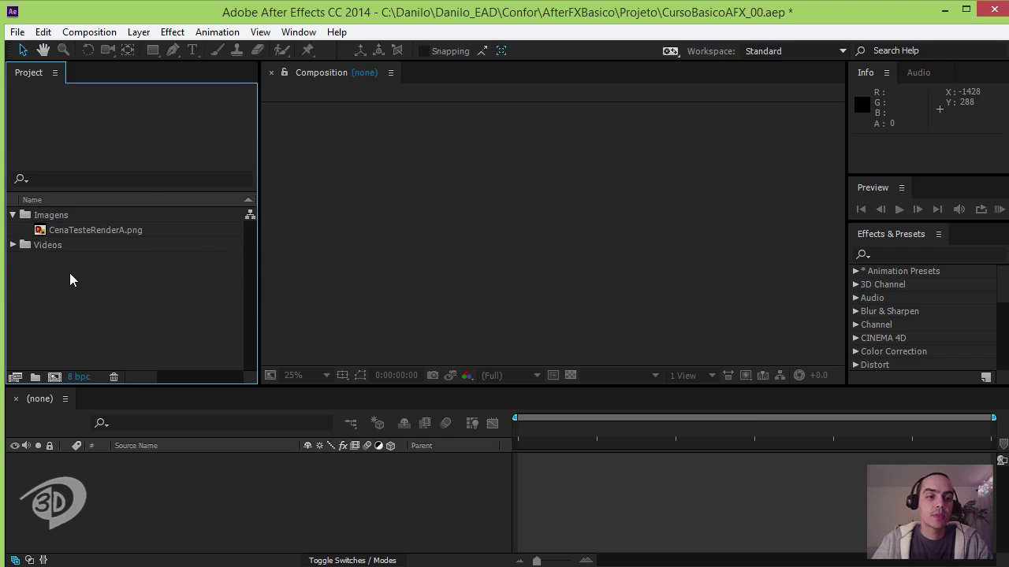
{"action": "left_click", "coordinate": [13, 245]}
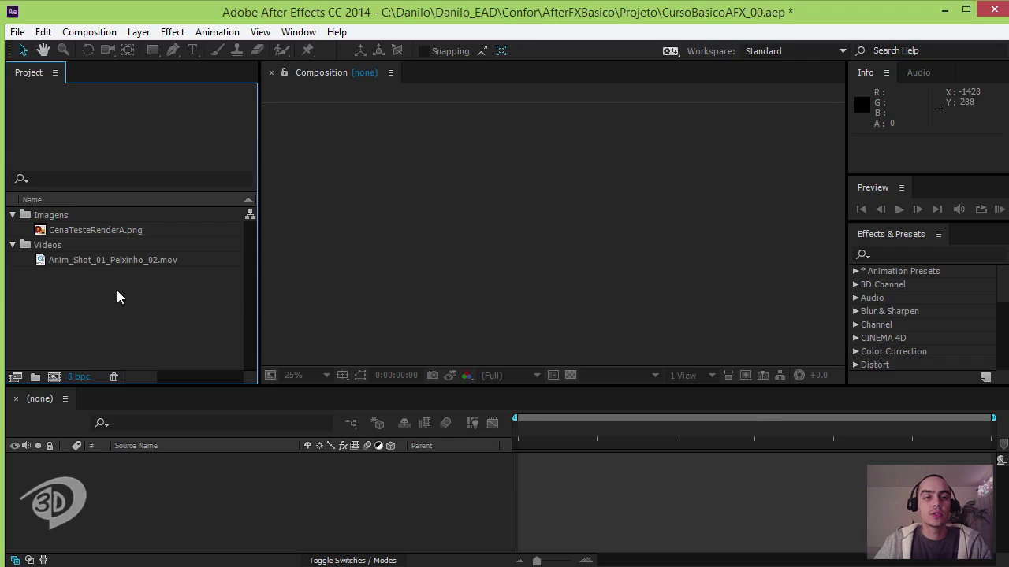
Step: Preview CenaTesteRenderA.png in the footage viewer, compare it with the empty composition viewer, and close the footage view
{"action": "double_click", "coordinate": [89, 227]}
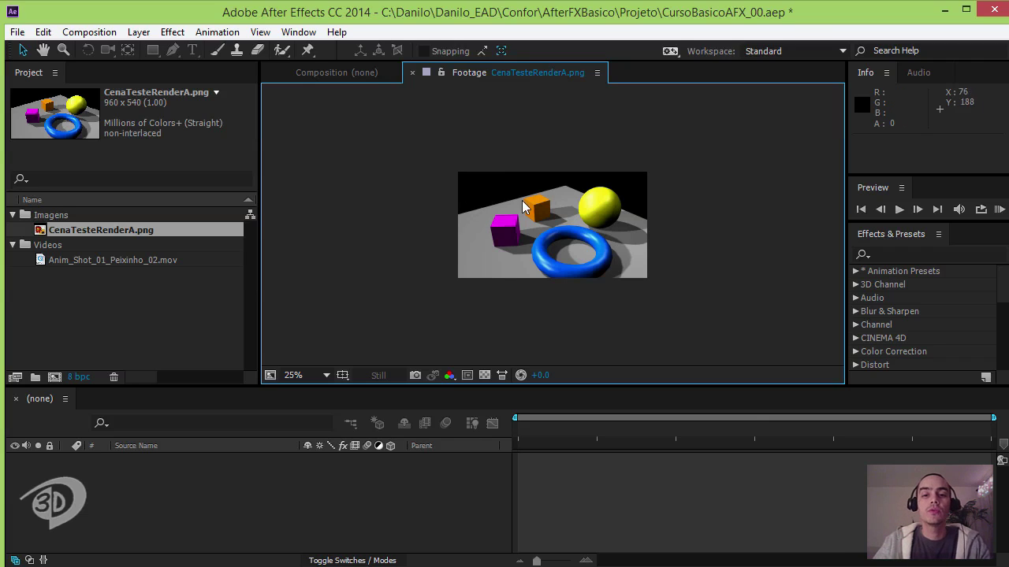
{"action": "left_click", "coordinate": [319, 72]}
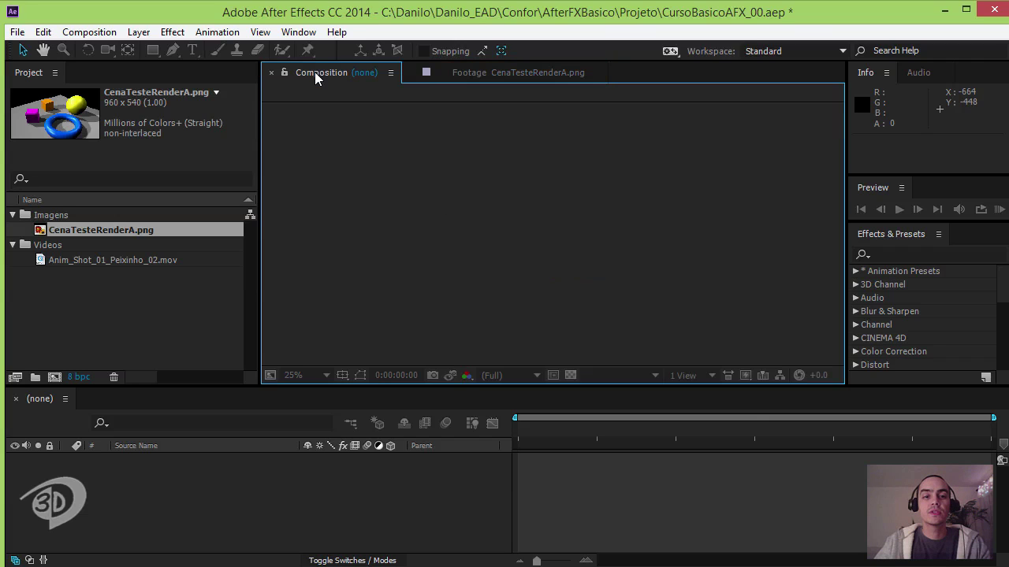
{"action": "left_click", "coordinate": [558, 75]}
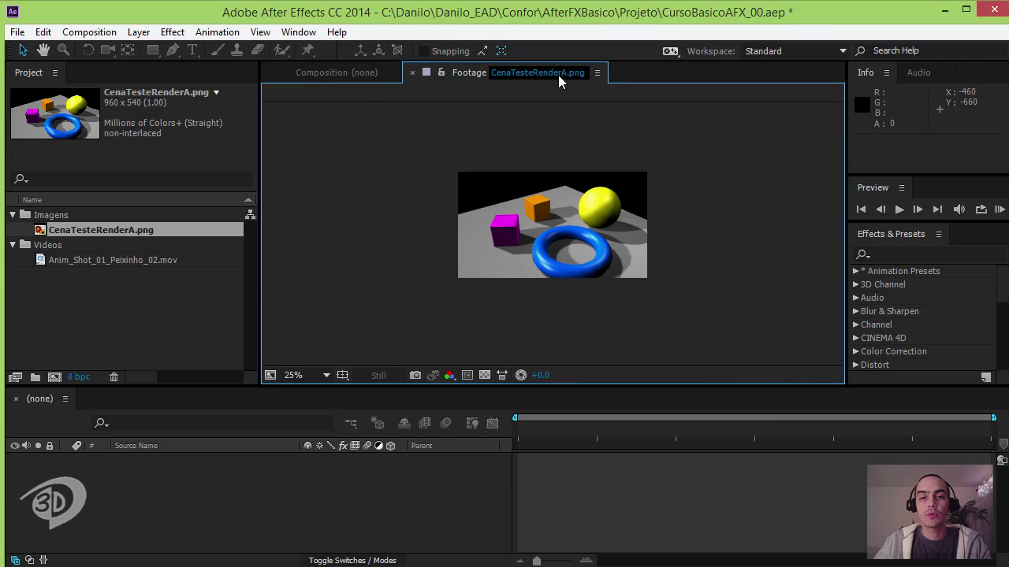
{"action": "left_click", "coordinate": [411, 74]}
{"action": "left_click", "coordinate": [108, 298]}
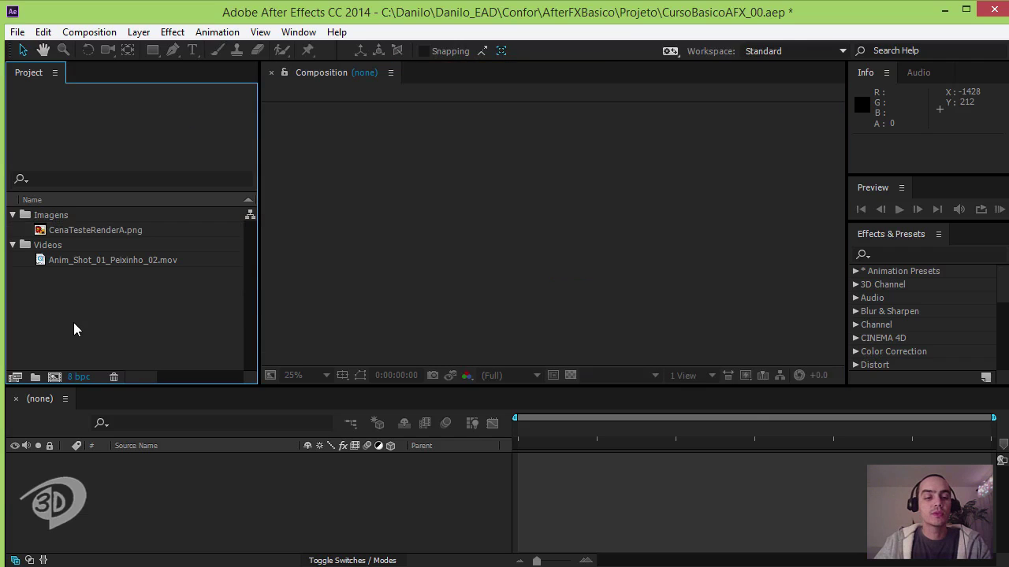
Step: Start a new composition and name it MinhaQueridaComp
{"action": "right_click", "coordinate": [96, 294]}
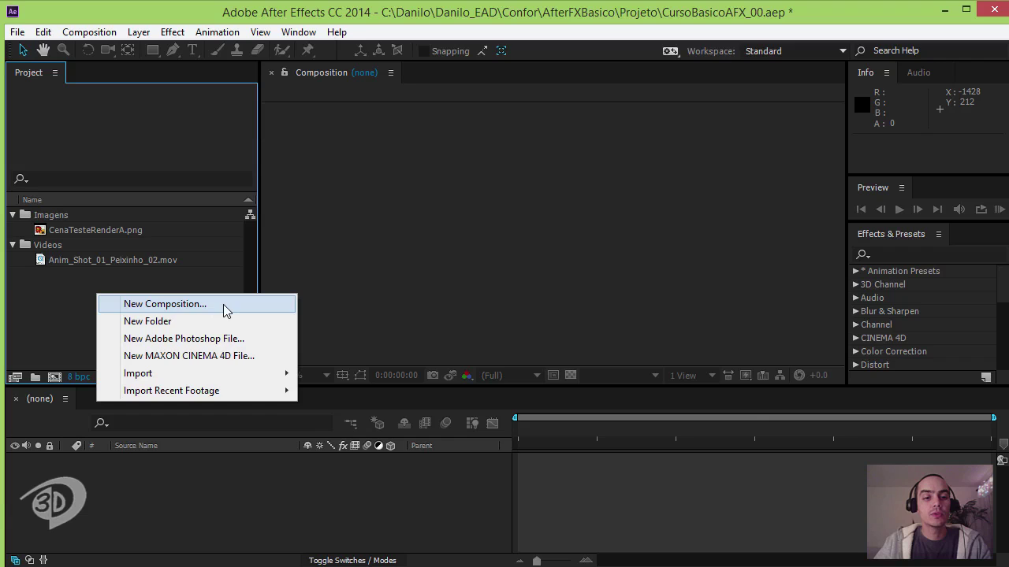
{"action": "left_click", "coordinate": [109, 33]}
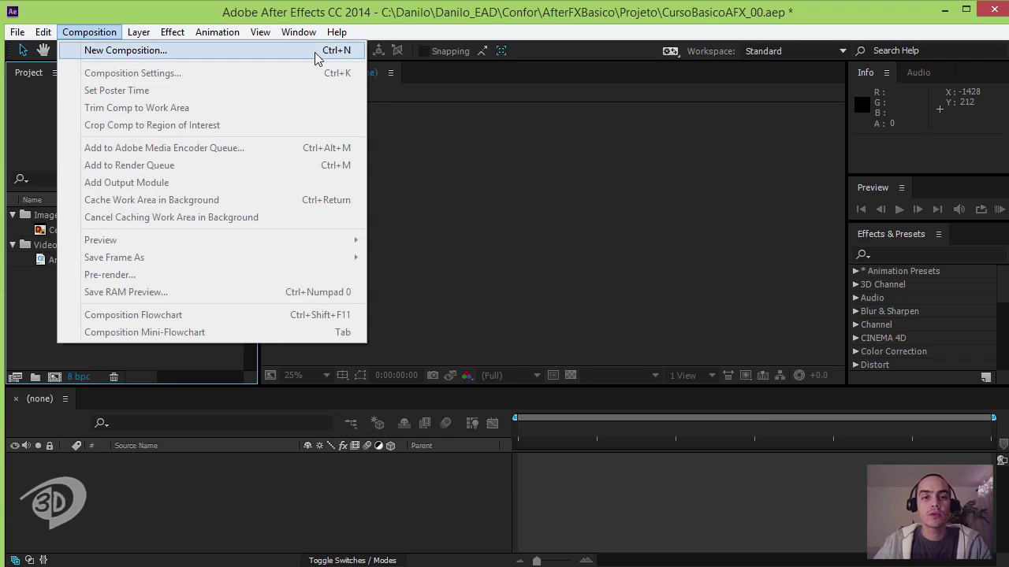
{"action": "left_click", "coordinate": [208, 49]}
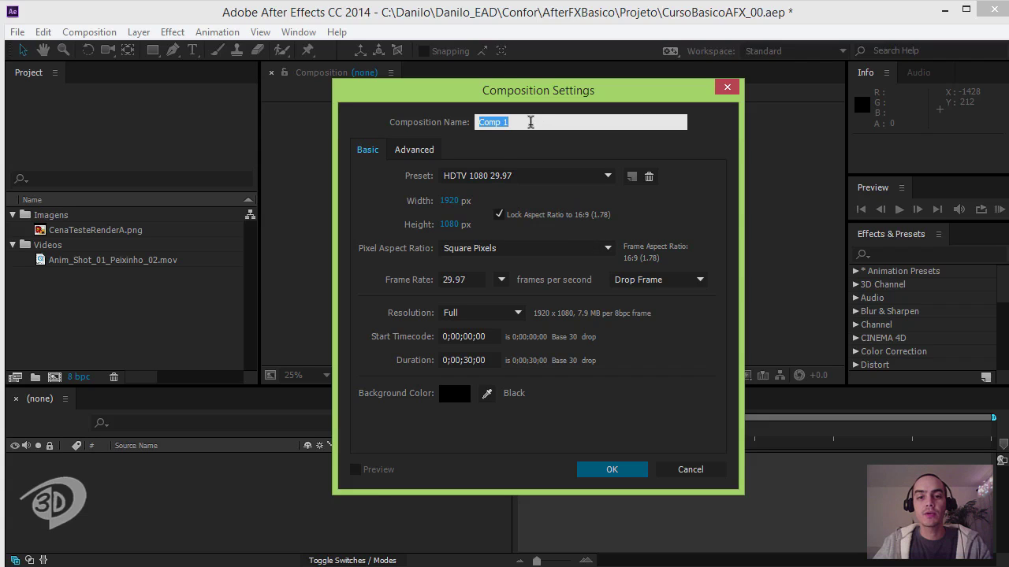
{"action": "left_click_drag", "start_coordinate": [530, 122], "coordinate": [426, 125]}
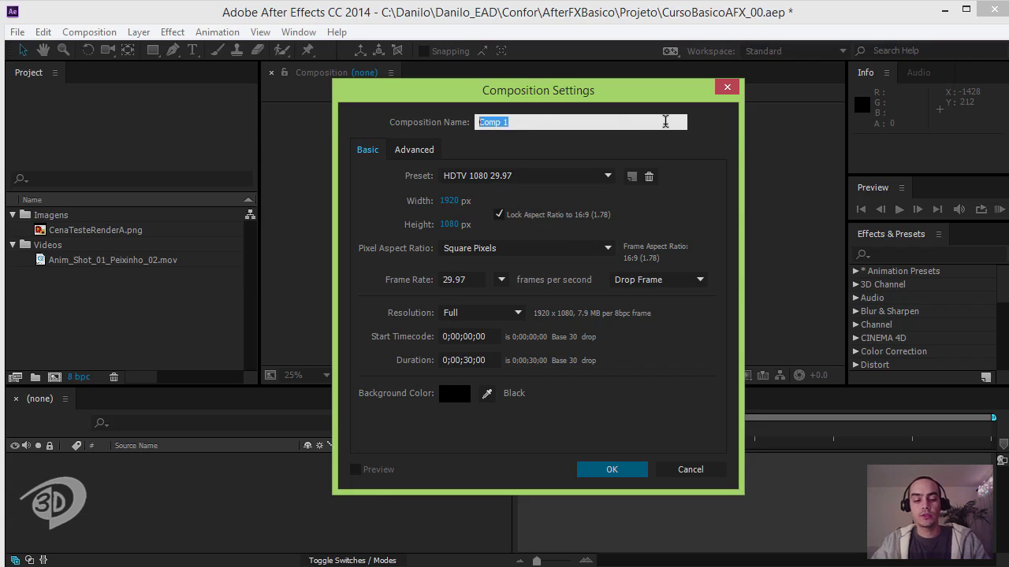
{"action": "type", "text": "MinhaQueri"}
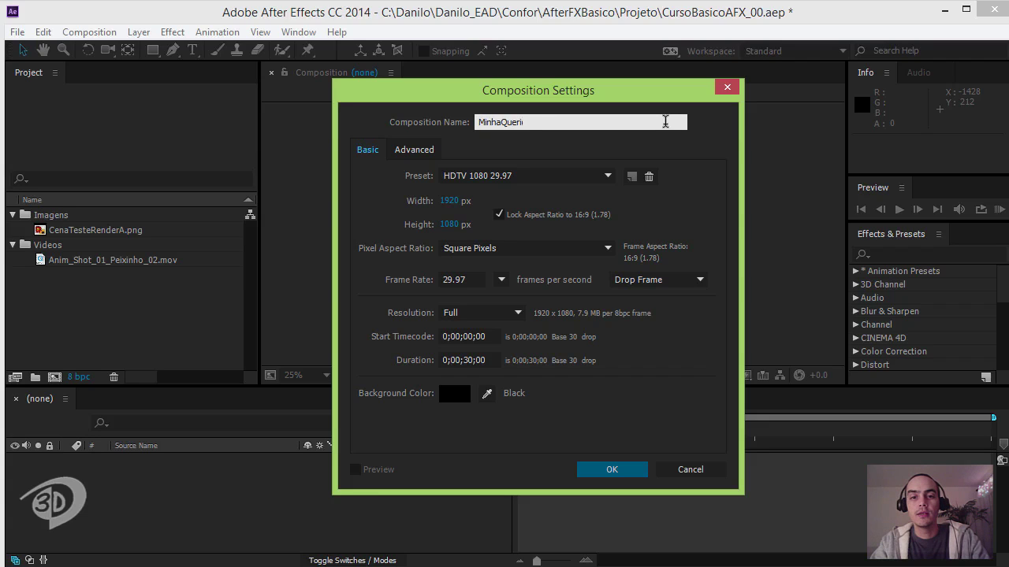
{"action": "type", "text": "daComp"}
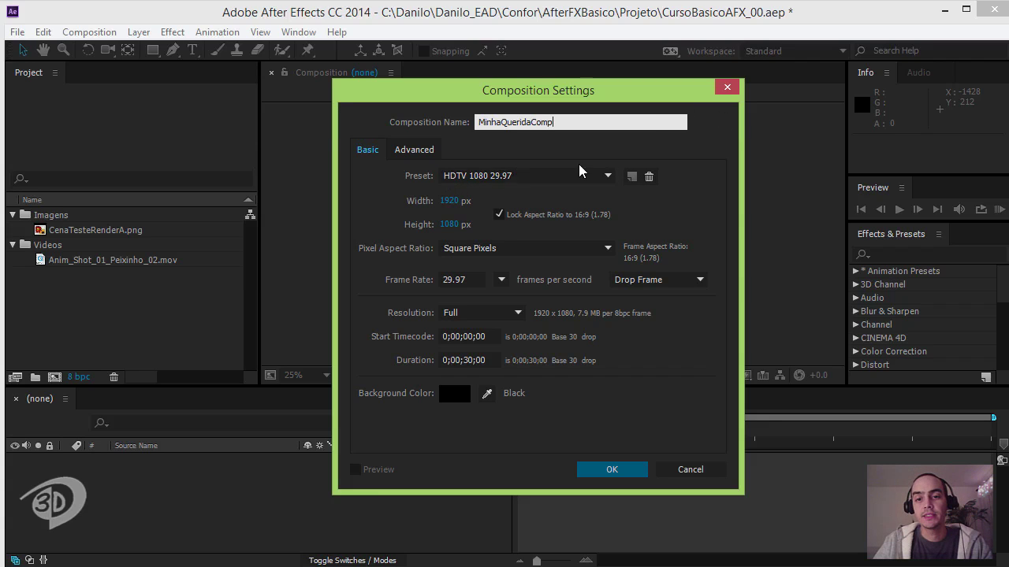
Step: Review the composition presets, then set a custom frame size of 640 x 480 px with the aspect ratio unlocked
{"action": "left_click", "coordinate": [608, 180]}
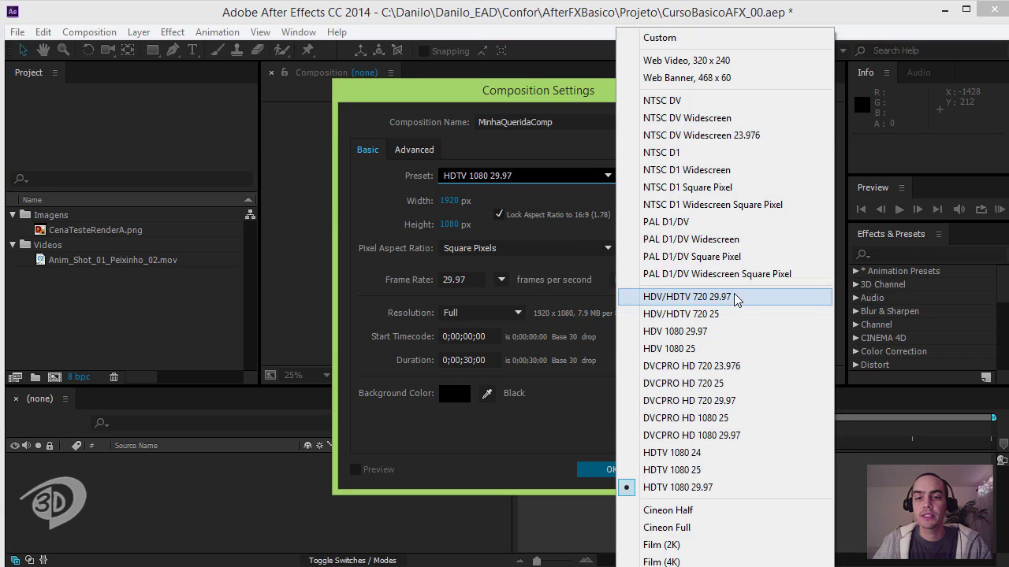
{"action": "left_click", "coordinate": [481, 176]}
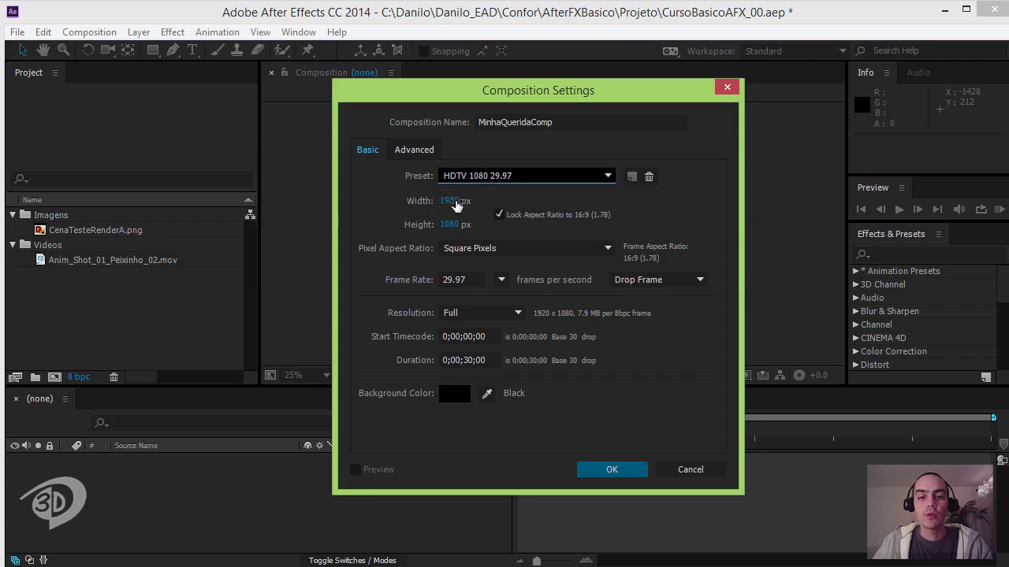
{"action": "left_click", "coordinate": [455, 201]}
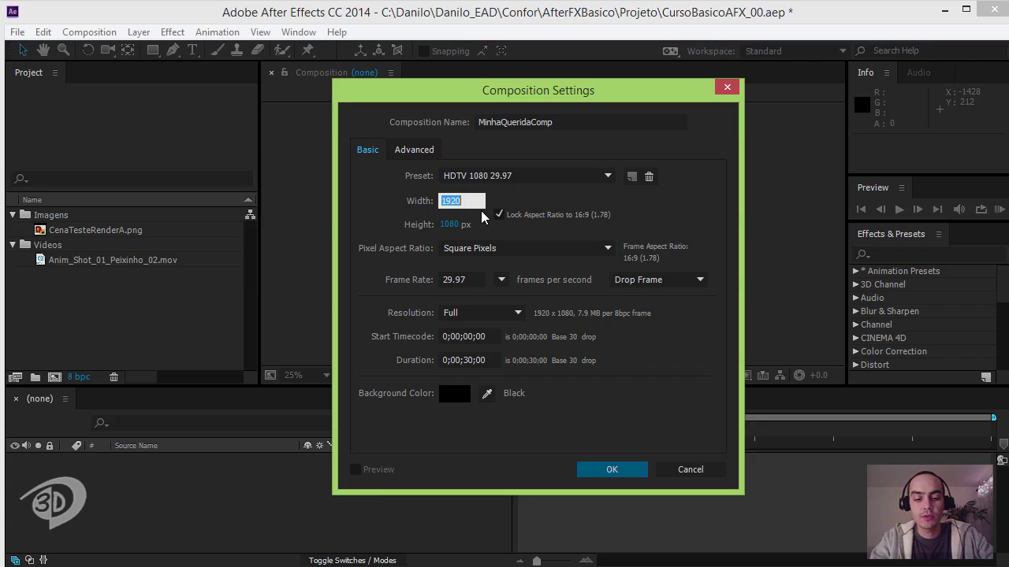
{"action": "type", "text": "640"}
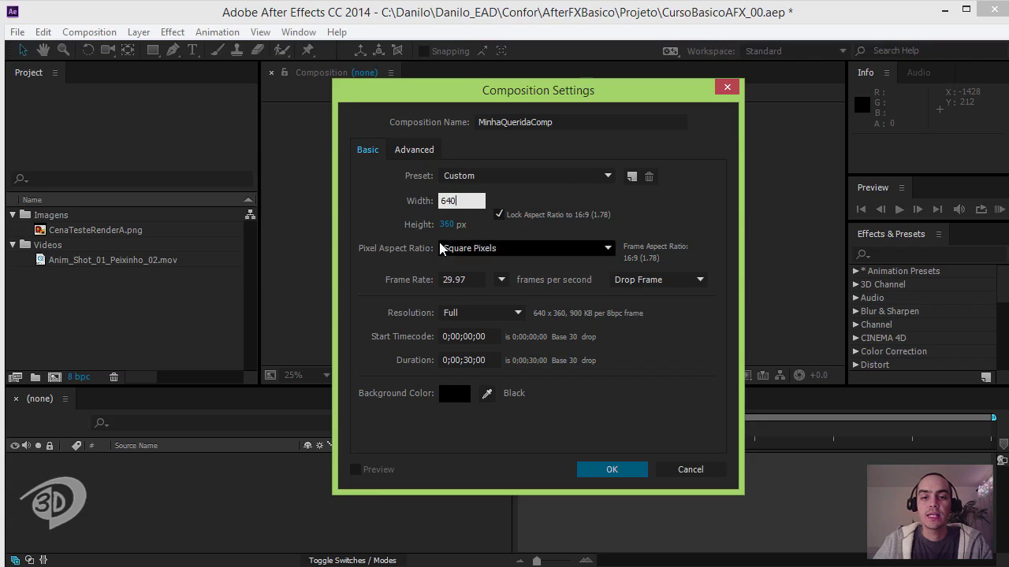
{"action": "left_click", "coordinate": [498, 215]}
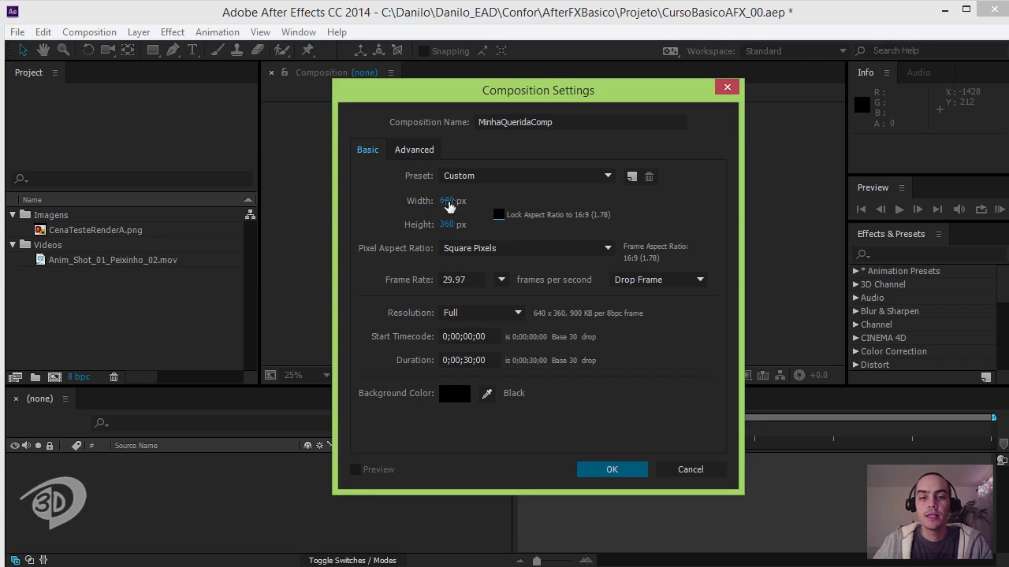
{"action": "left_click", "coordinate": [448, 225]}
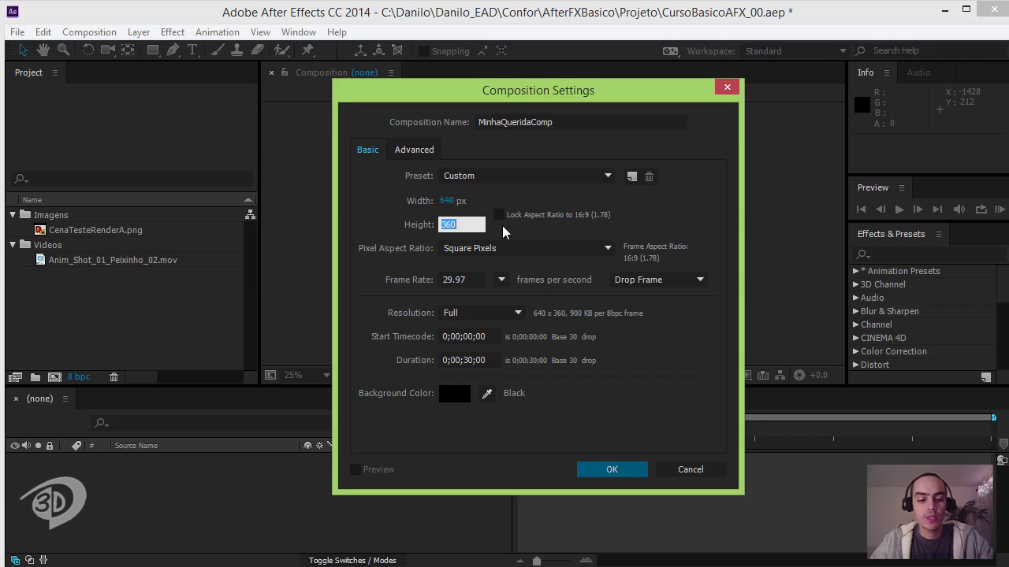
{"action": "type", "text": "480"}
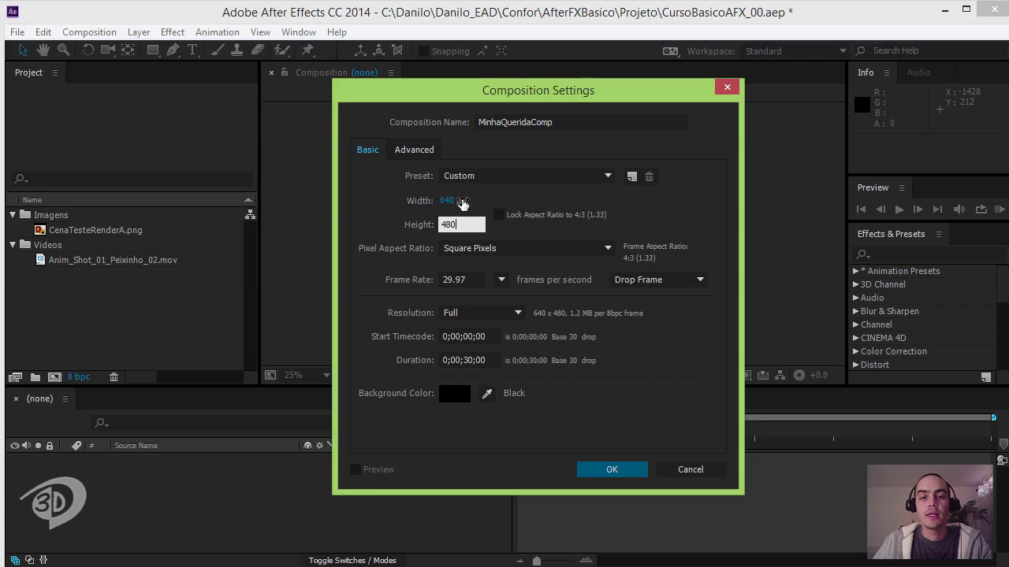
Step: Keep square pixels, lock the aspect ratio to 4:3 and set the frame rate to 24 frames per second
{"action": "left_click", "coordinate": [524, 246]}
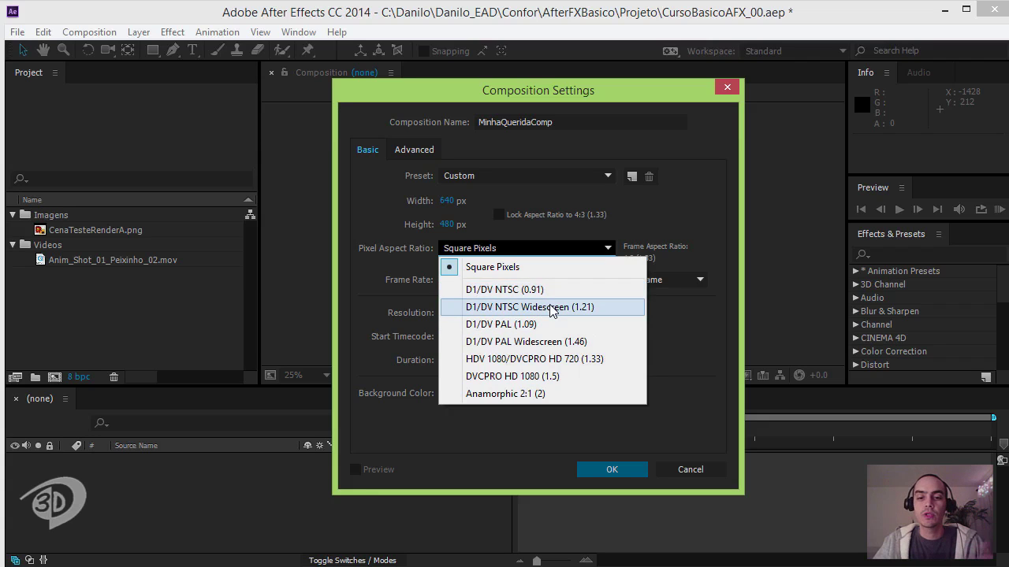
{"action": "left_click", "coordinate": [480, 247]}
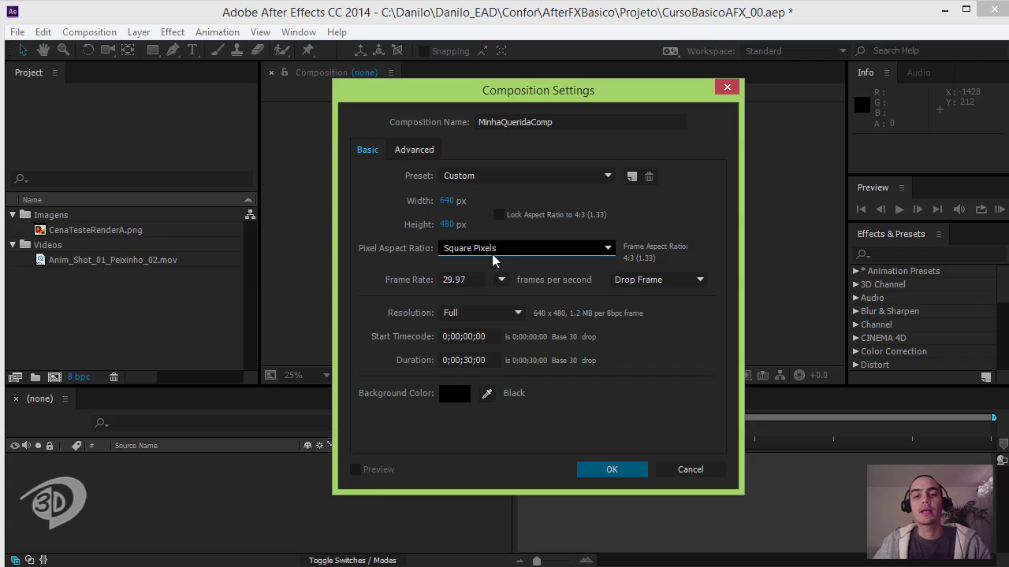
{"action": "left_click", "coordinate": [499, 216]}
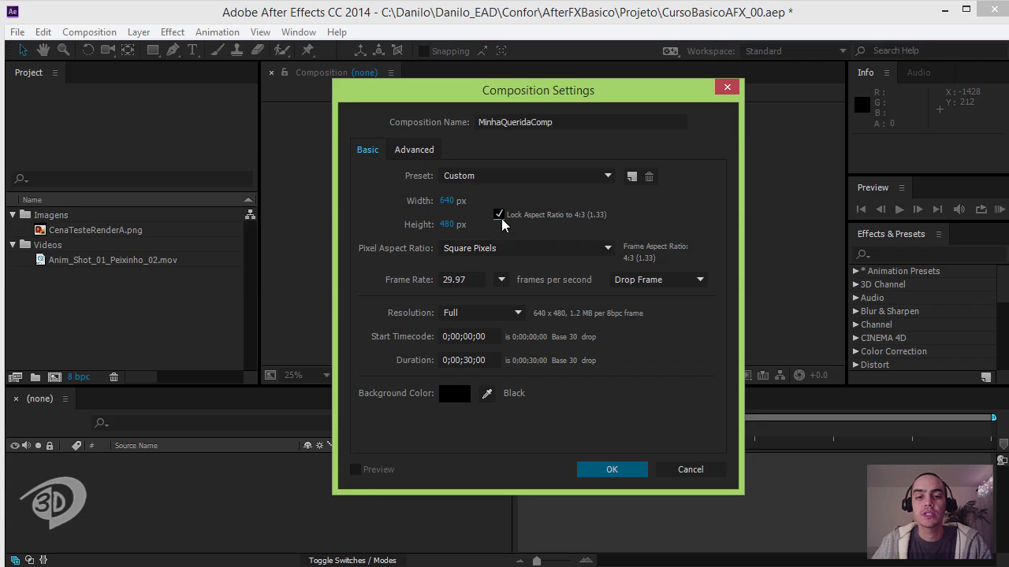
{"action": "left_click", "coordinate": [475, 277]}
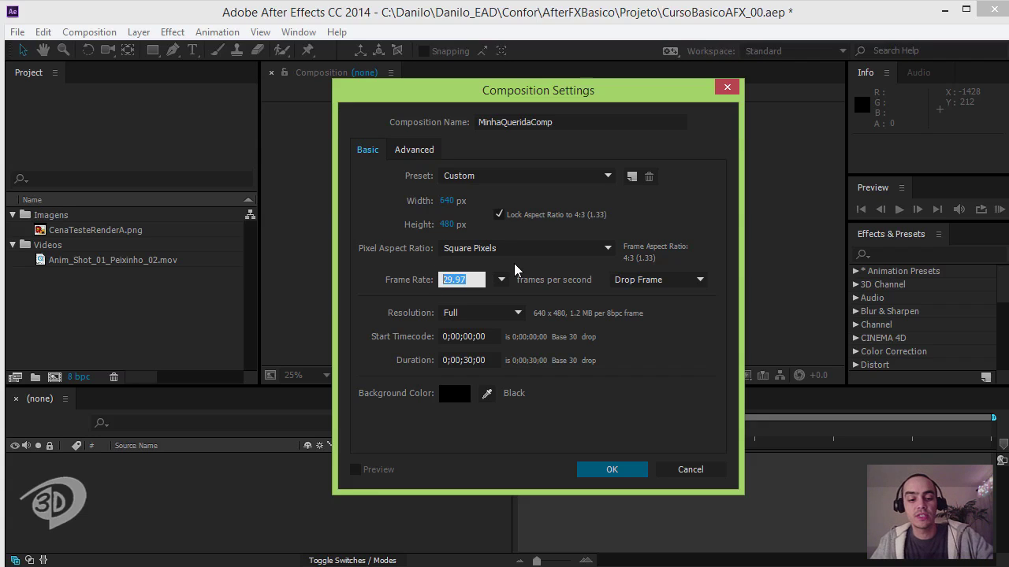
{"action": "type", "text": "24"}
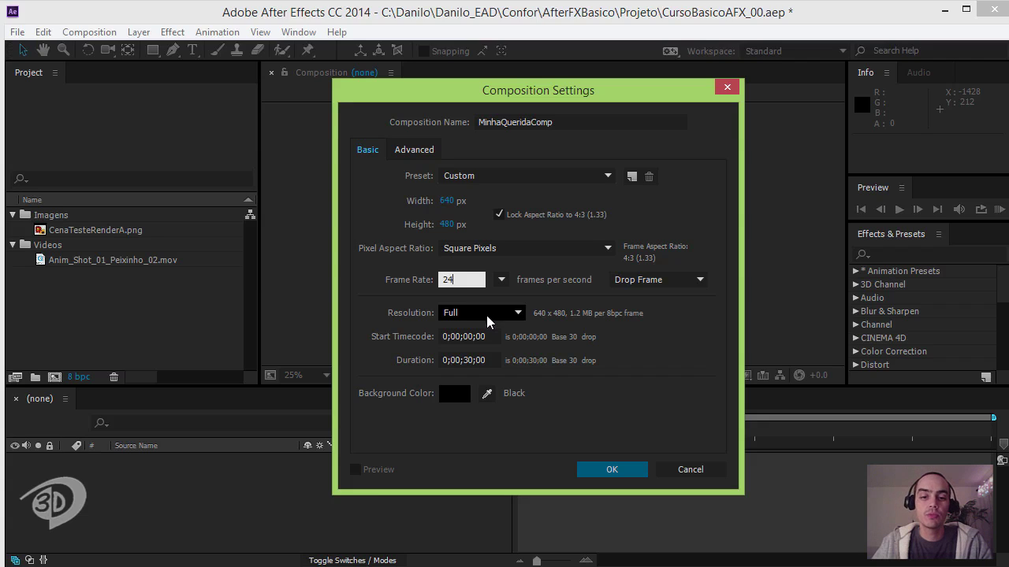
Step: Keep the duration at 0:00:30:00 and create the composition with a light grey background colour
{"action": "left_click", "coordinate": [473, 360]}
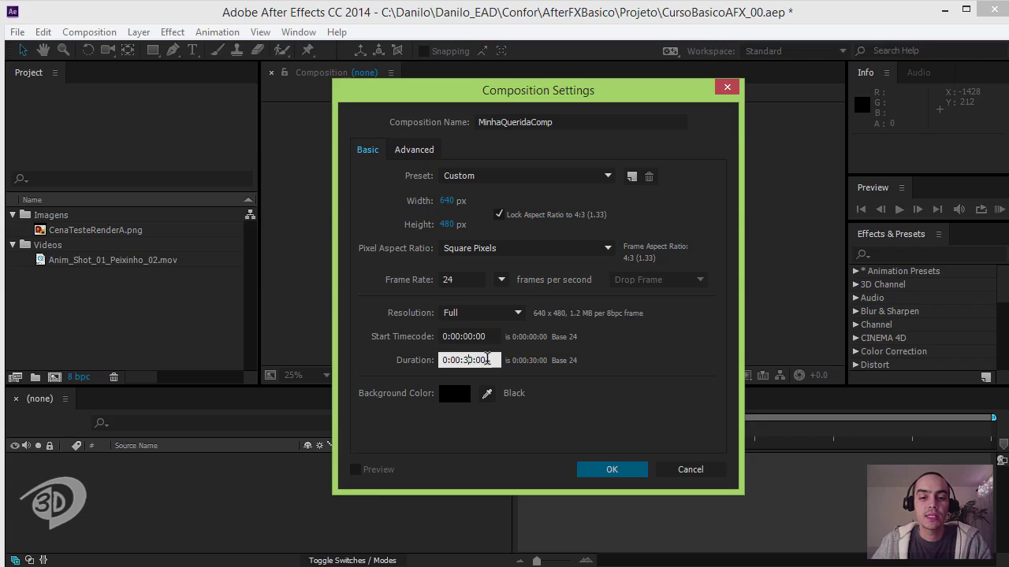
{"action": "left_click", "coordinate": [486, 360]}
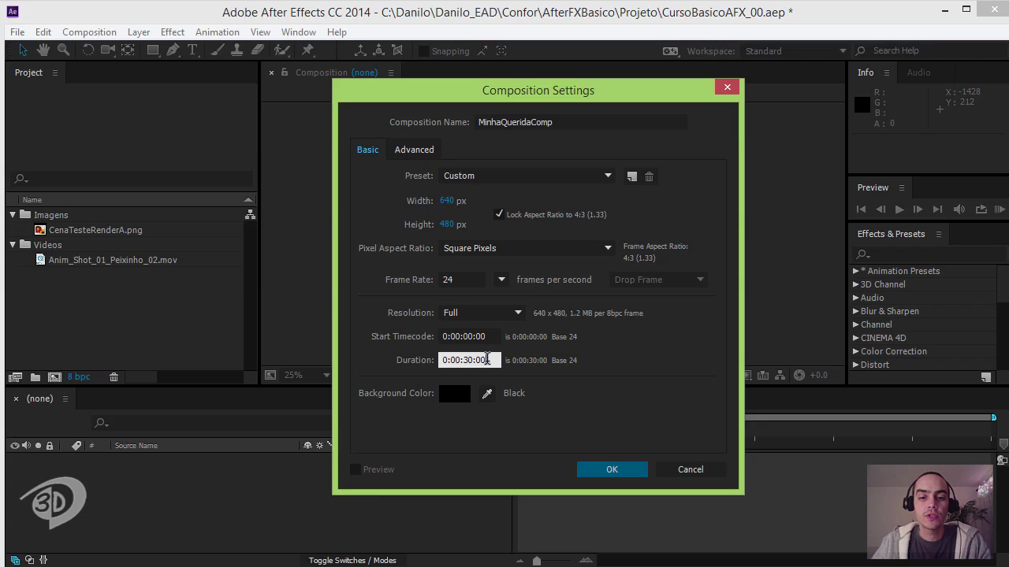
{"action": "left_click", "coordinate": [459, 398]}
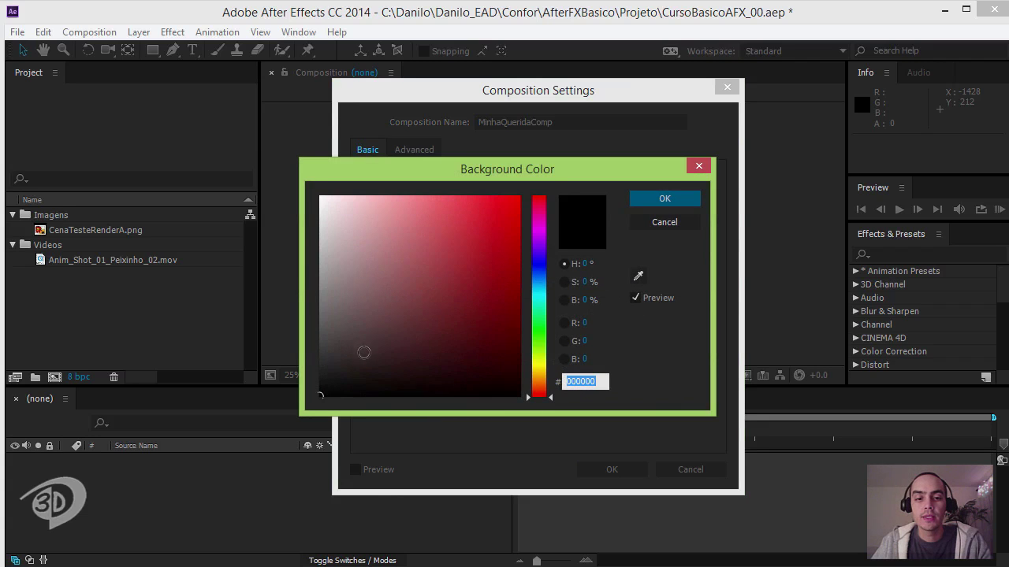
{"action": "left_click", "coordinate": [320, 340]}
{"action": "mouse_move", "coordinate": [320, 341]}
{"action": "left_mouse_down"}
{"action": "mouse_move", "coordinate": [320, 273]}
{"action": "mouse_move", "coordinate": [288, 247]}
{"action": "mouse_move", "coordinate": [283, 258]}
{"action": "left_mouse_up"}
{"action": "left_click", "coordinate": [638, 202]}
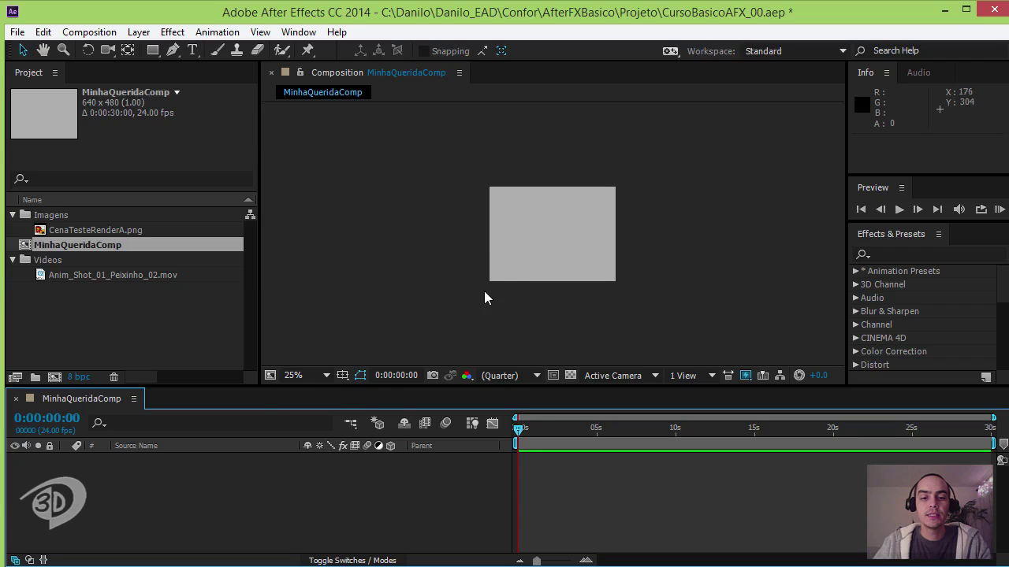
Step: View the composition at 50% and 100% magnification, then return the viewer to 50%
{"action": "left_click", "coordinate": [324, 376]}
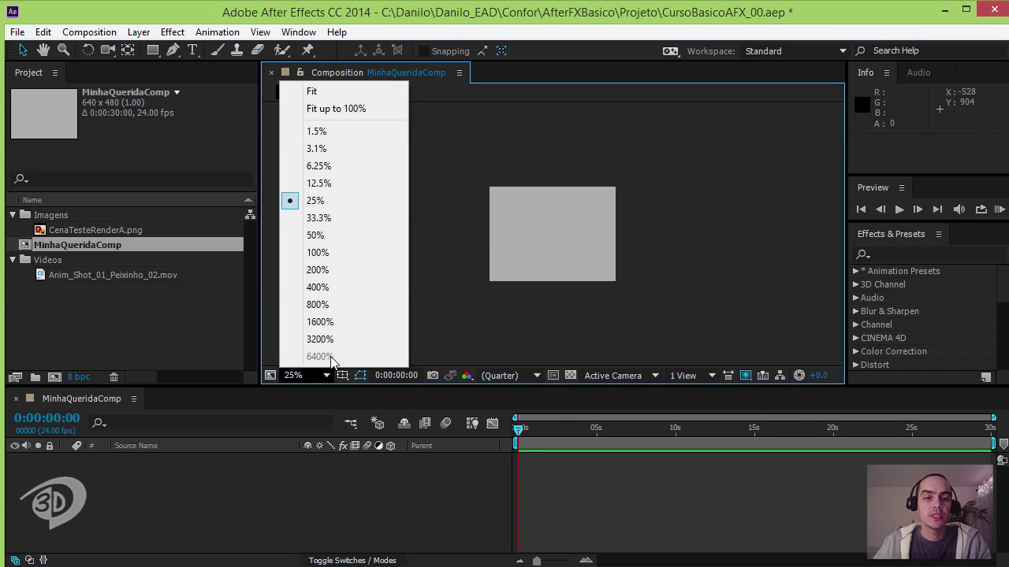
{"action": "left_click", "coordinate": [340, 234]}
{"action": "left_click", "coordinate": [323, 375]}
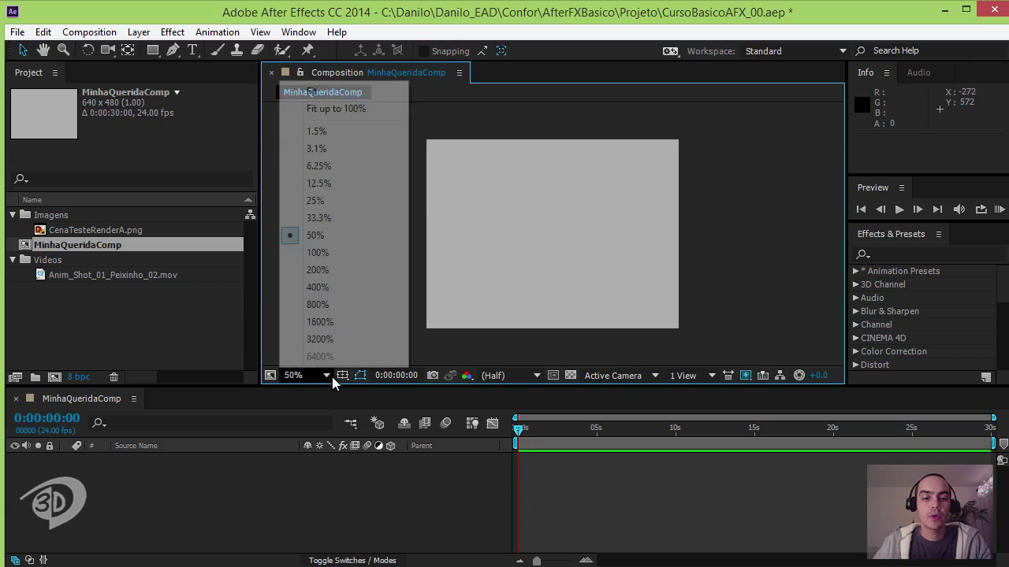
{"action": "left_click", "coordinate": [332, 254]}
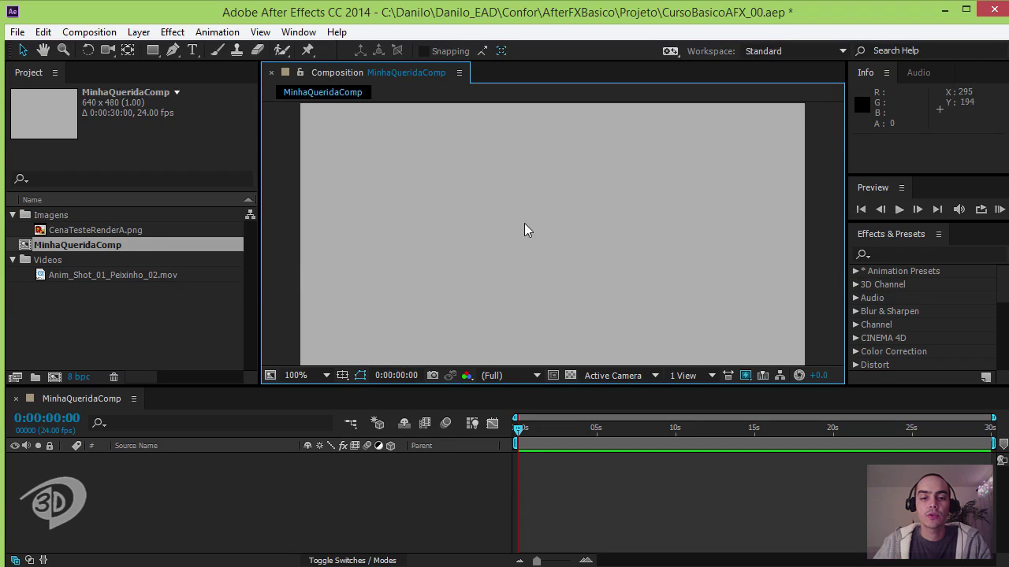
{"action": "left_click", "coordinate": [322, 376]}
{"action": "left_click", "coordinate": [335, 235]}
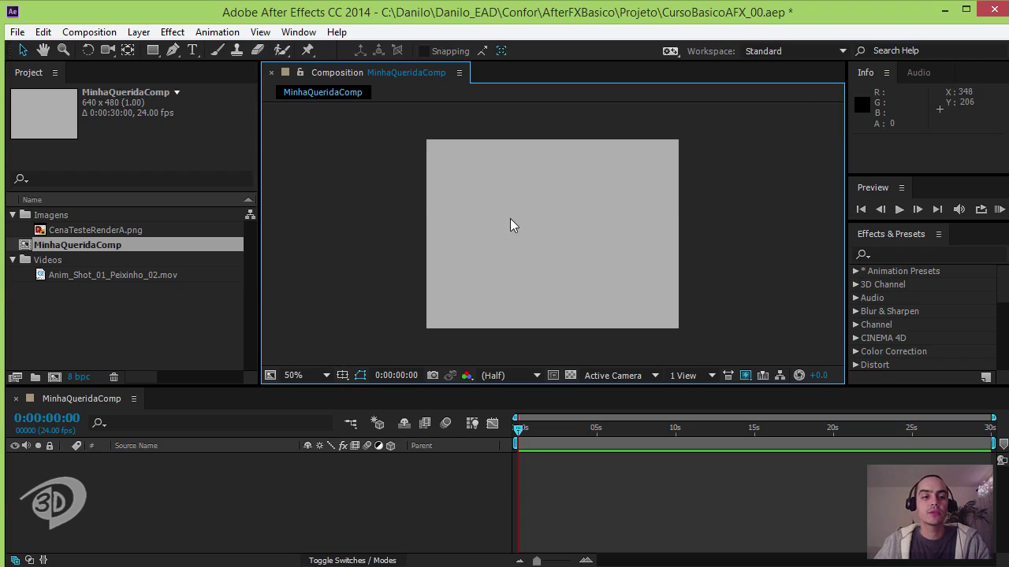
Step: Collapse the Imagens and Videos folders and create a new project folder named Comps
{"action": "left_click", "coordinate": [13, 215]}
{"action": "left_click", "coordinate": [13, 245]}
{"action": "right_click", "coordinate": [33, 271]}
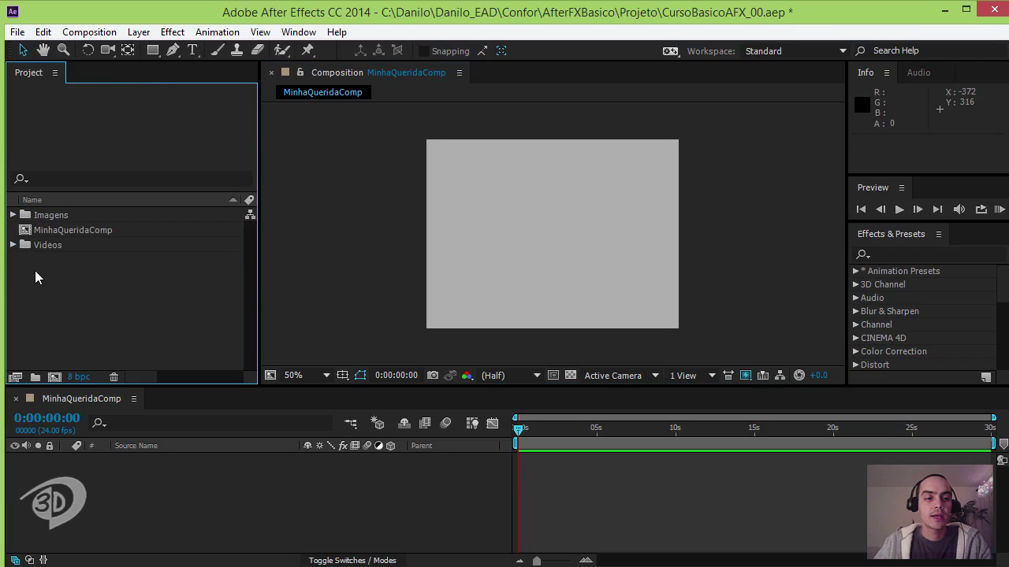
{"action": "left_click", "coordinate": [79, 296]}
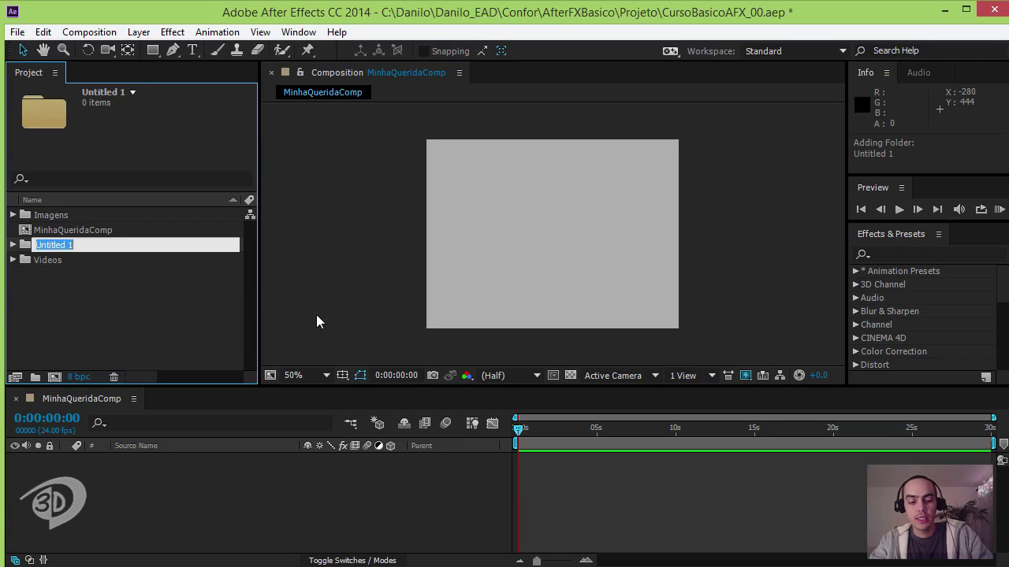
{"action": "type", "text": "Comps"}
{"action": "key", "text": "Return"}
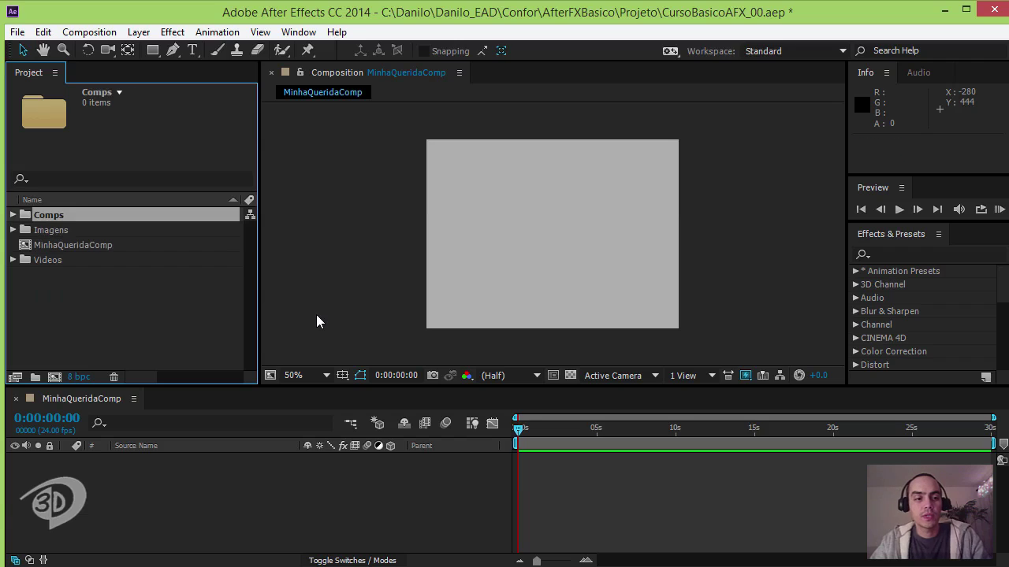
Step: Move MinhaQueridaComp into the Comps folder and expand all project folders to show their contents
{"action": "left_click", "coordinate": [44, 246]}
{"action": "left_click_drag", "start_coordinate": [44, 244], "coordinate": [42, 213]}
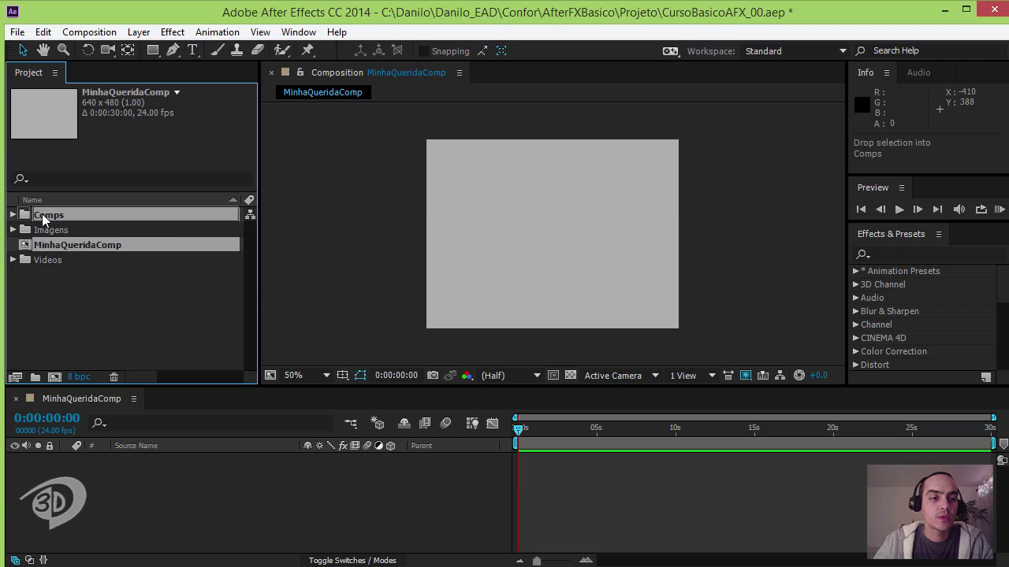
{"action": "left_click", "coordinate": [13, 245]}
{"action": "left_click", "coordinate": [13, 229]}
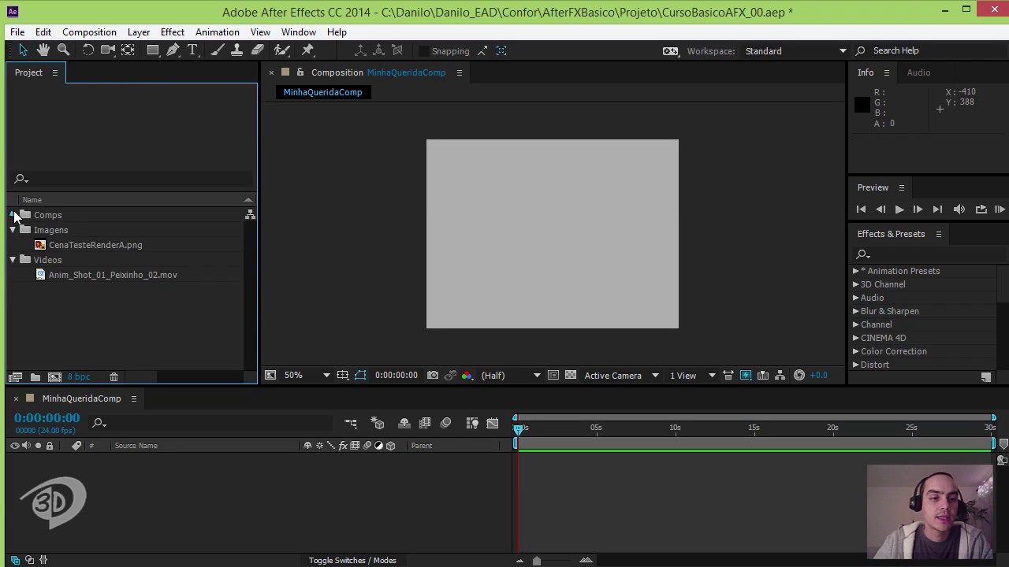
{"action": "left_click", "coordinate": [13, 214]}
{"action": "left_click", "coordinate": [72, 229]}
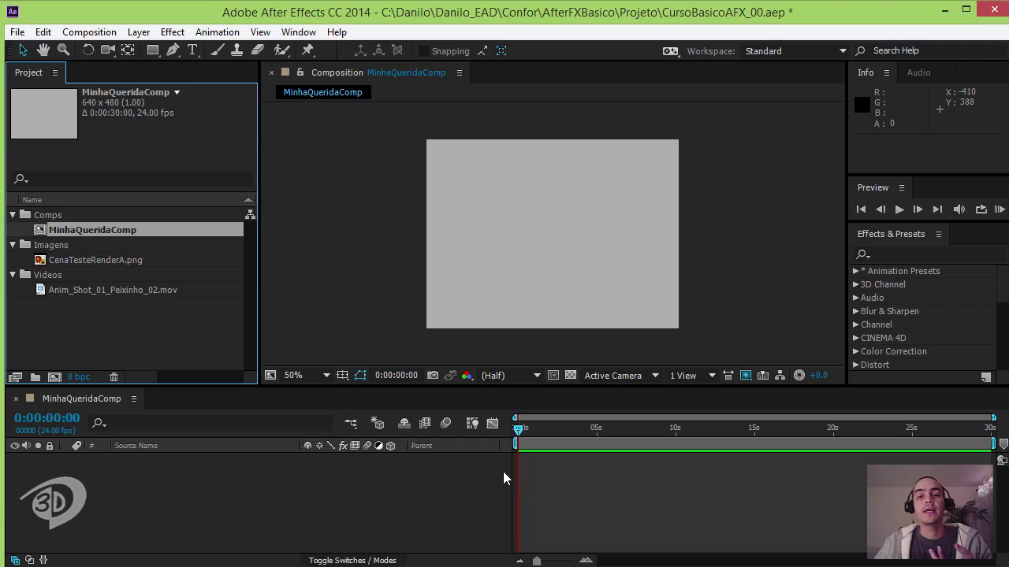
Step: Add CenaTesteRenderA.png from the Imagens folder to the MinhaQueridaComp timeline as a layer
{"action": "left_click", "coordinate": [87, 261]}
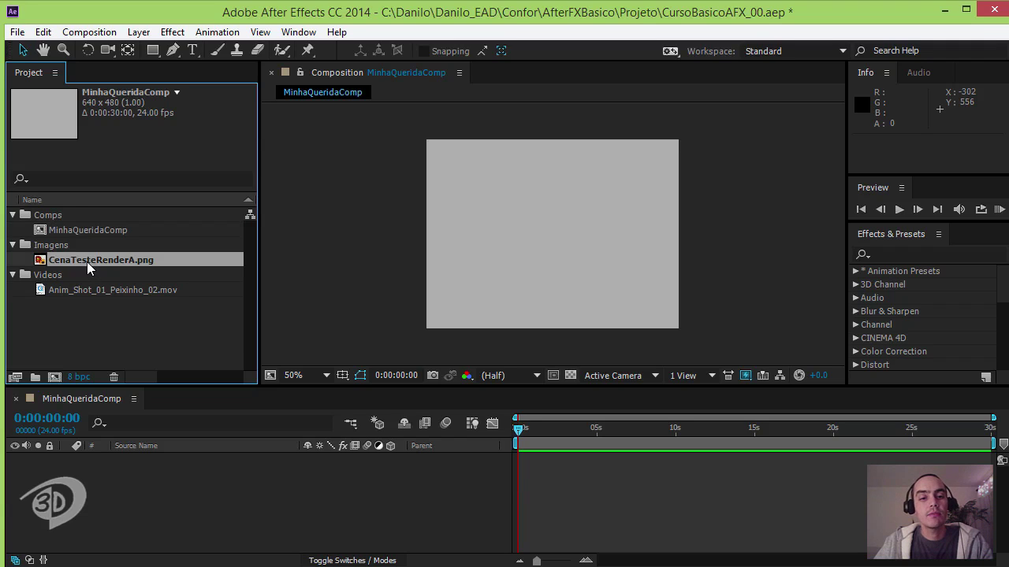
{"action": "left_click_drag", "start_coordinate": [86, 262], "coordinate": [114, 497]}
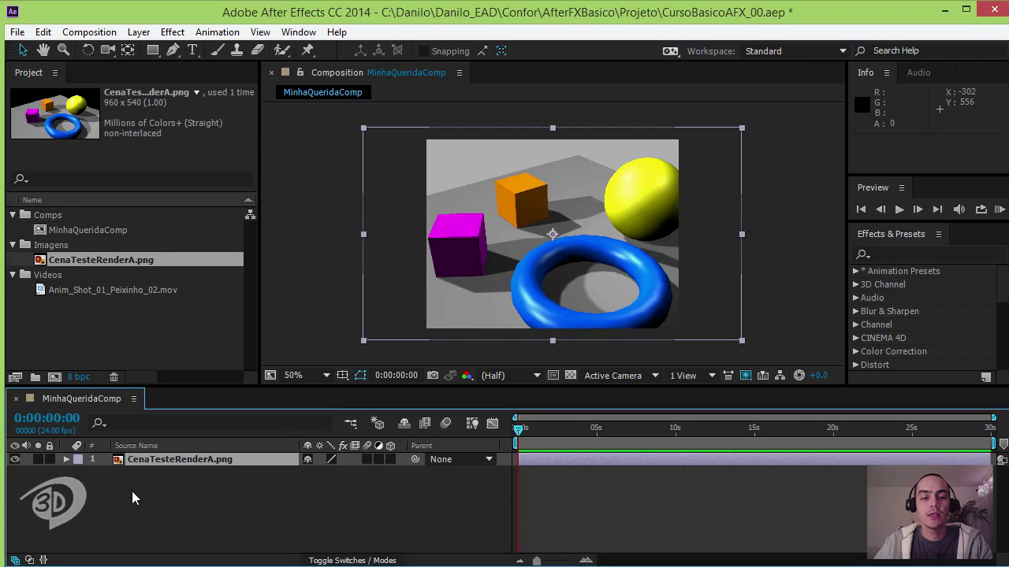